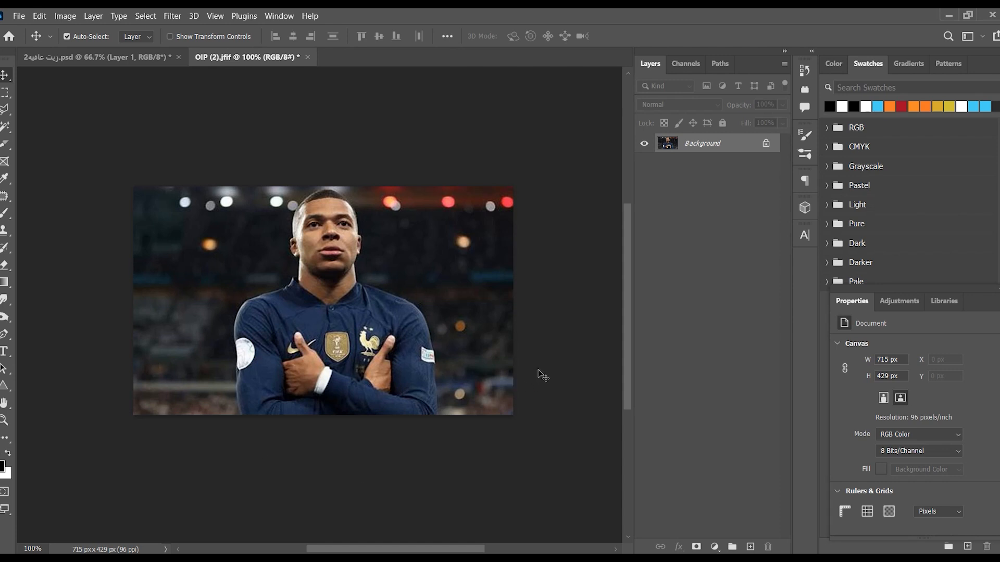
# Apply the Cutout filter to the portrait photo with 4 levels, edge simplicity 2 and edge fidelity 2, comparing it with the original.
pyautogui.click(171, 16)
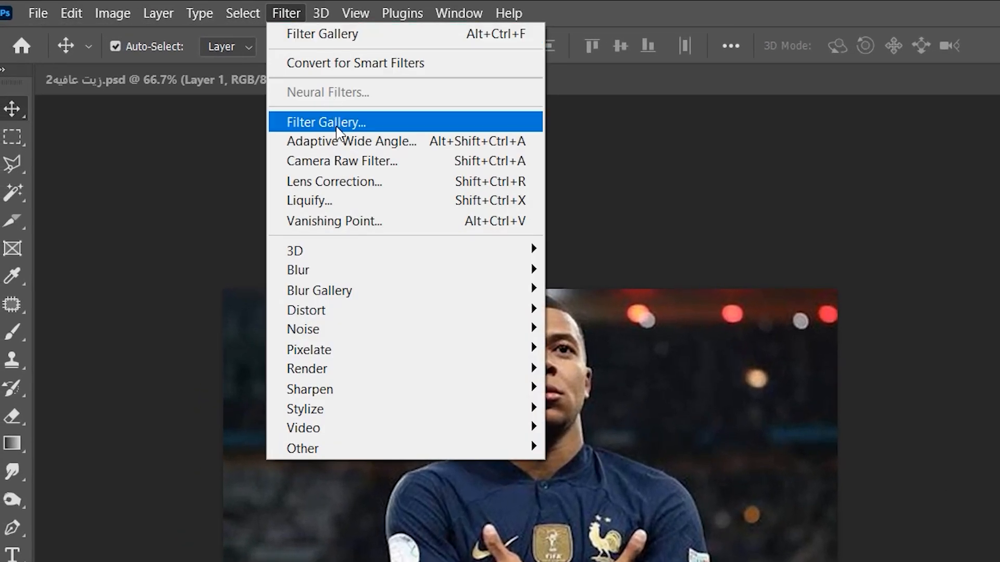
pyautogui.press('Escape')
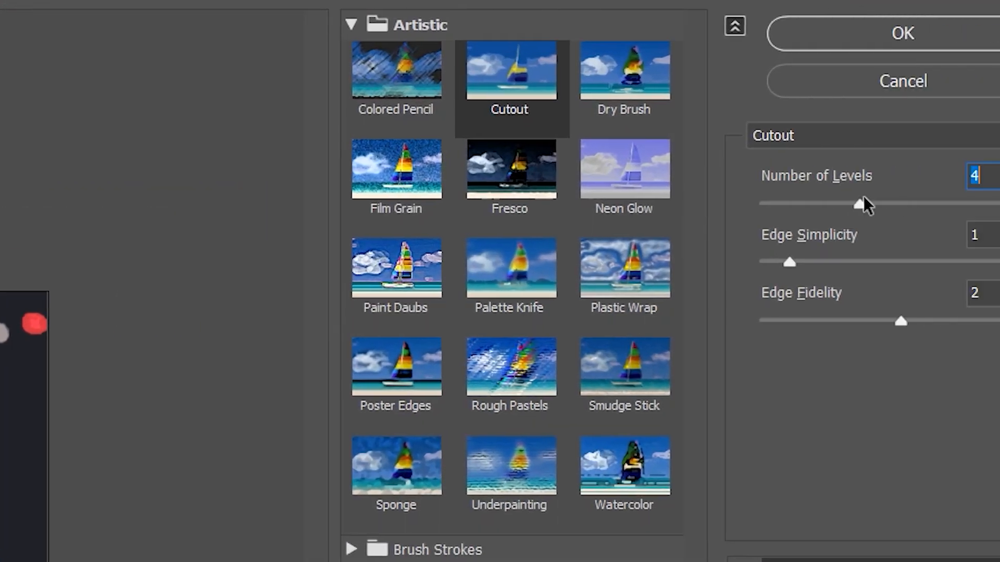
pyautogui.moveTo(696, 260); pyautogui.dragTo(713, 260)
pyautogui.click(788, 320)
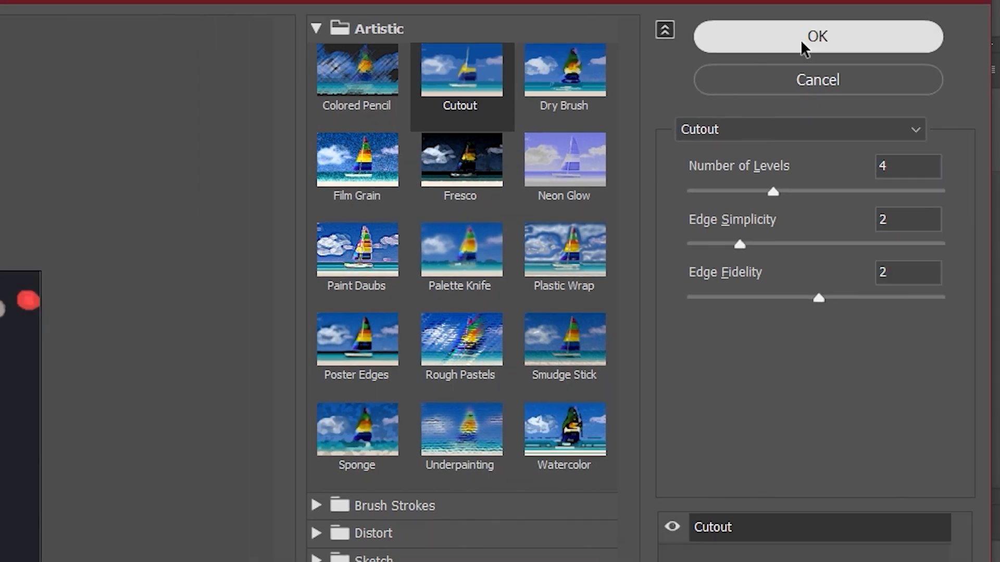
pyautogui.click(782, 36)
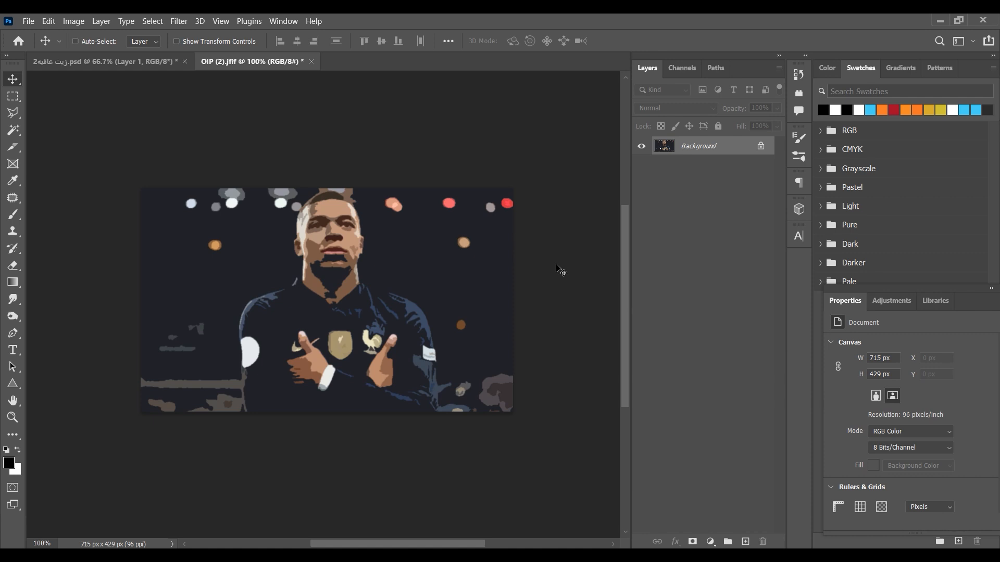
pyautogui.hotkey('ctrl', 'z')
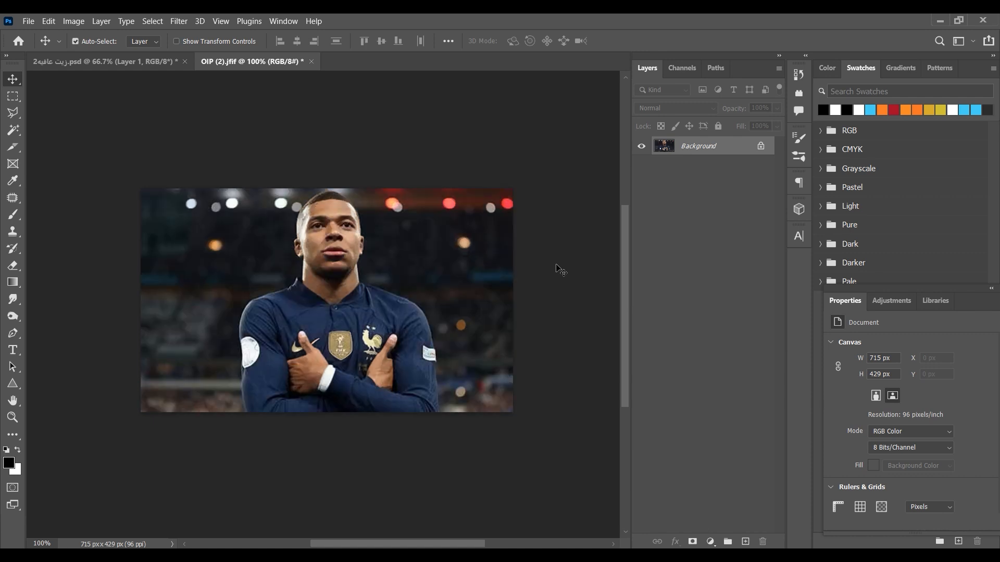
pyautogui.hotkey('ctrl', 'shift', 'z')
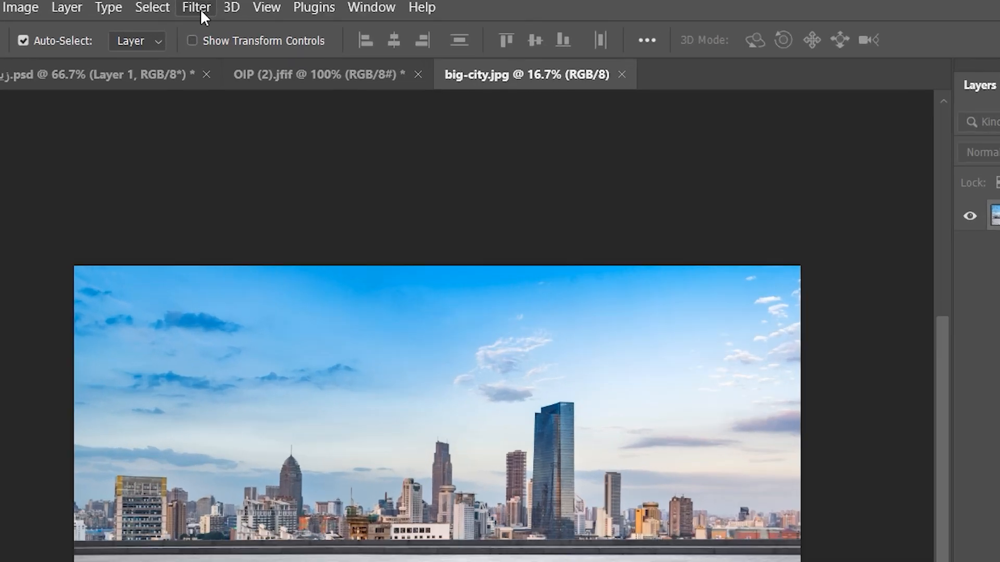
# Apply the Cutout filter to big-city.jpg with 3 levels, edge simplicity 3 and edge fidelity 2, and undo it to compare with the original.
pyautogui.click(178, 21)
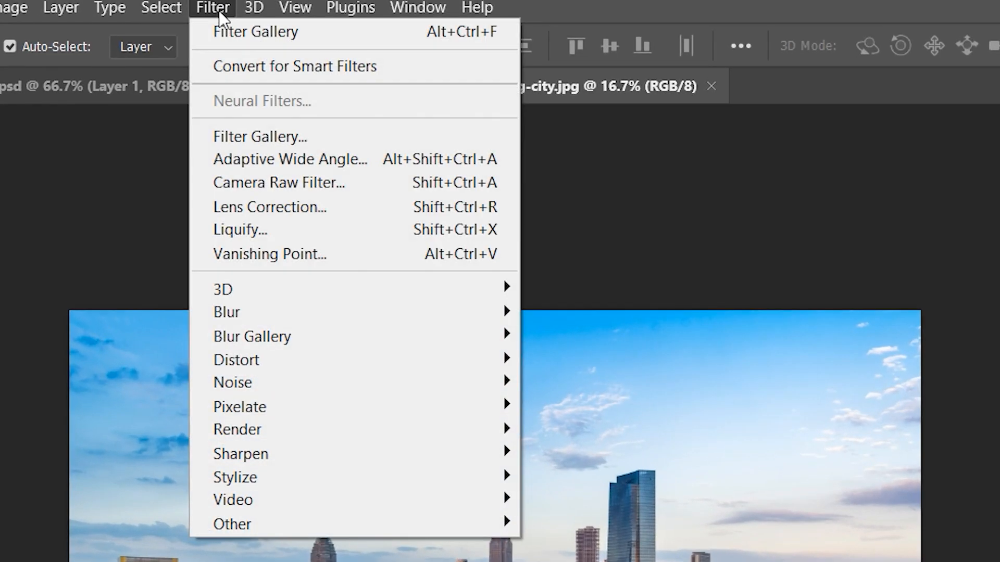
pyautogui.click(262, 135)
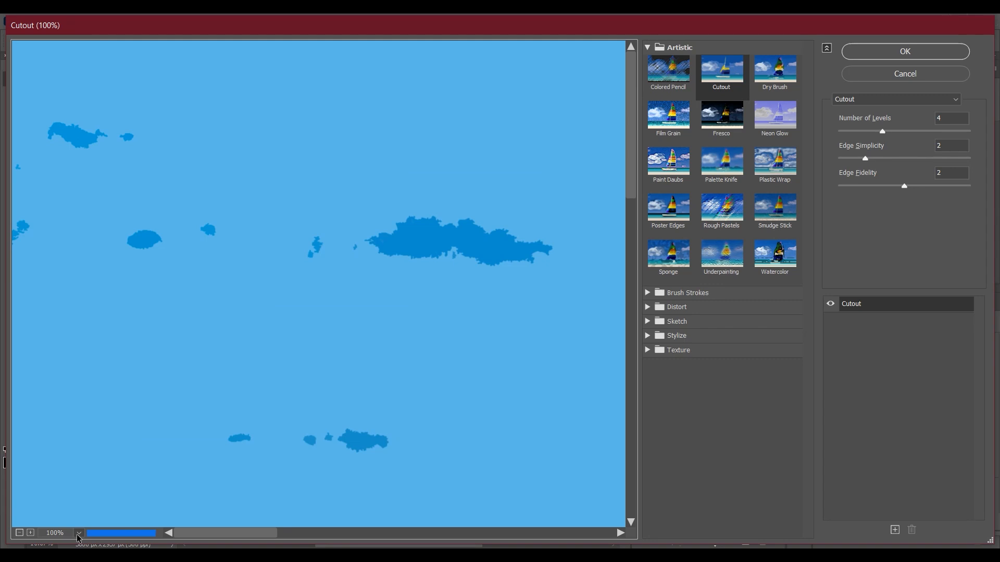
pyautogui.click(79, 533)
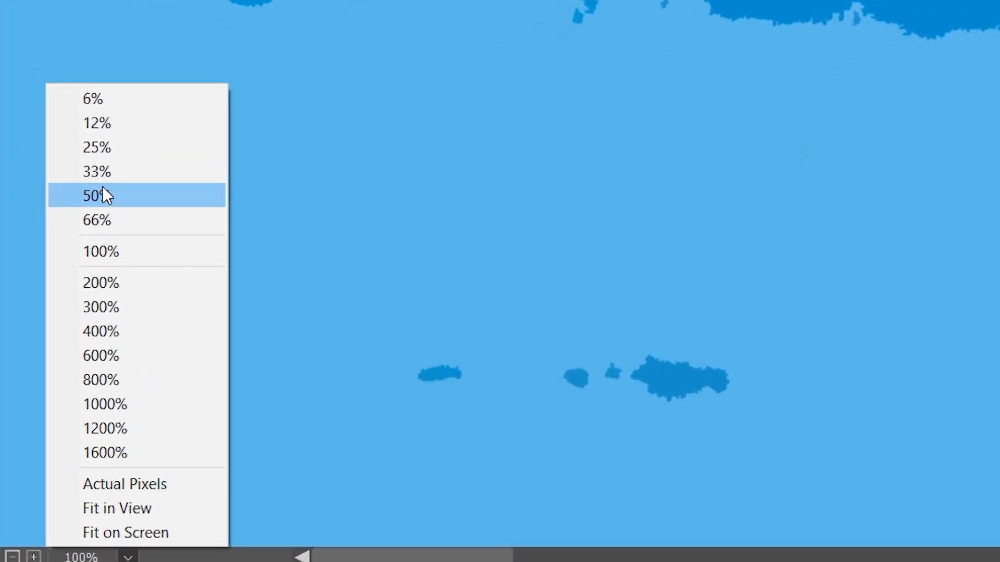
pyautogui.click(104, 173)
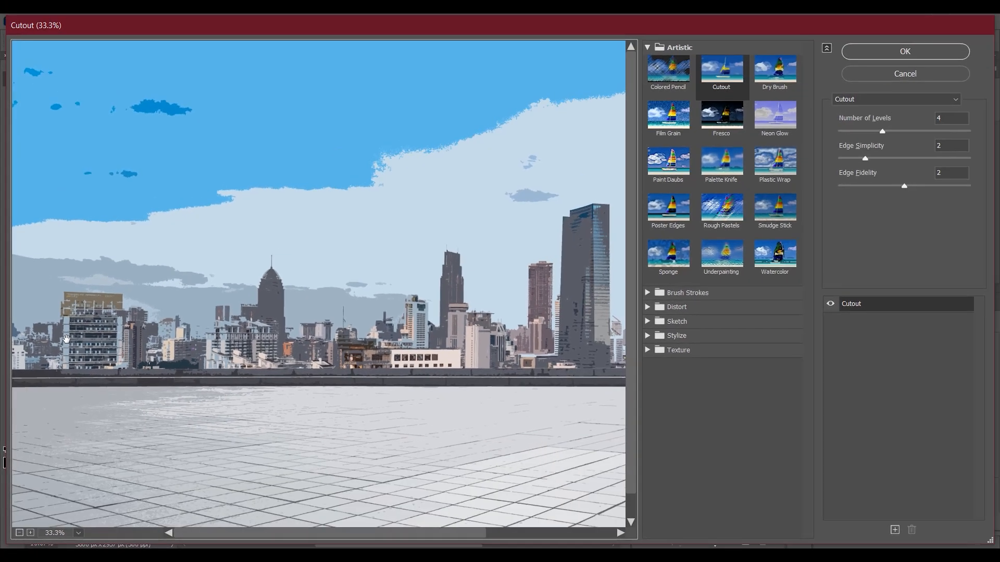
pyautogui.hotkey('ctrl', '-')
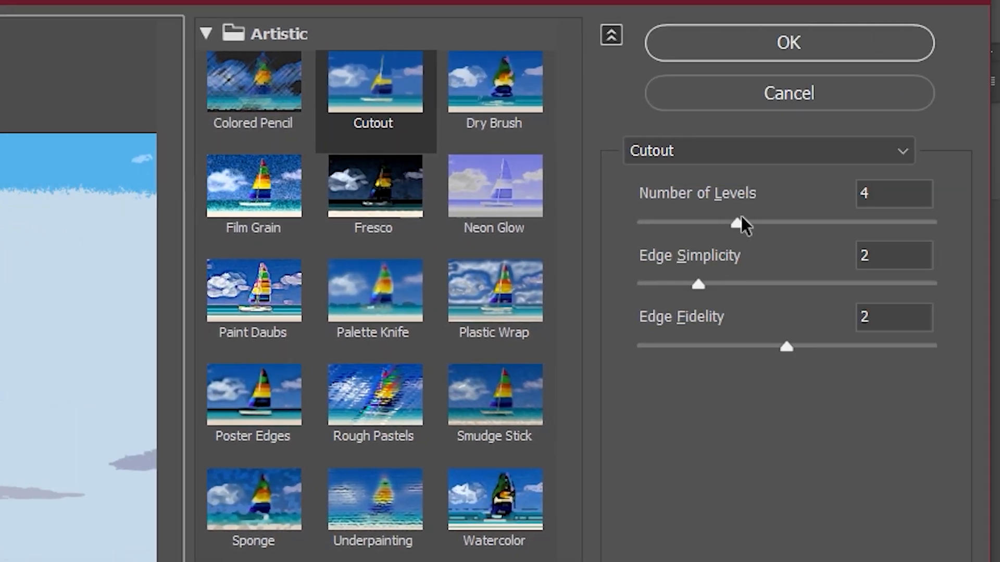
pyautogui.click(735, 221)
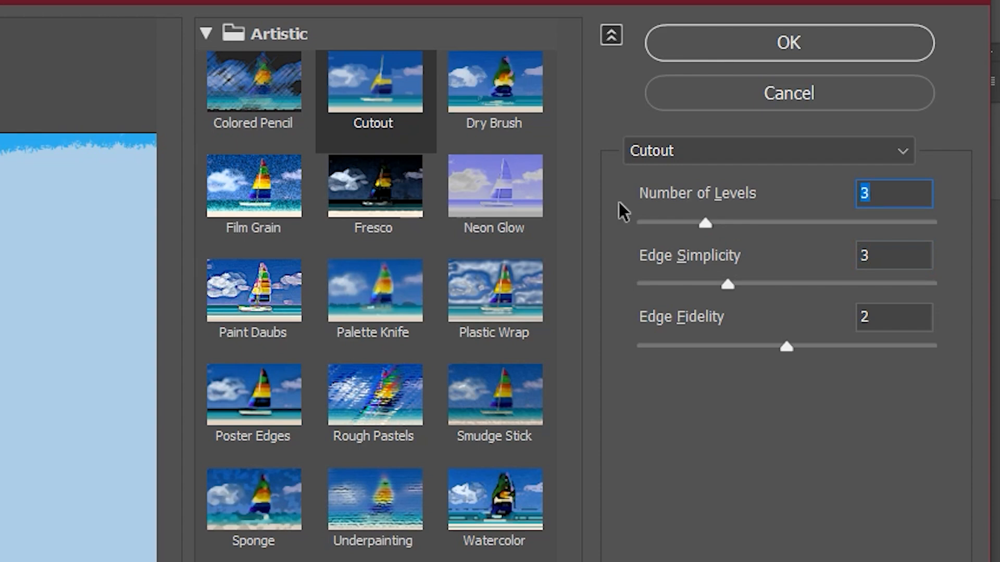
pyautogui.click(766, 45)
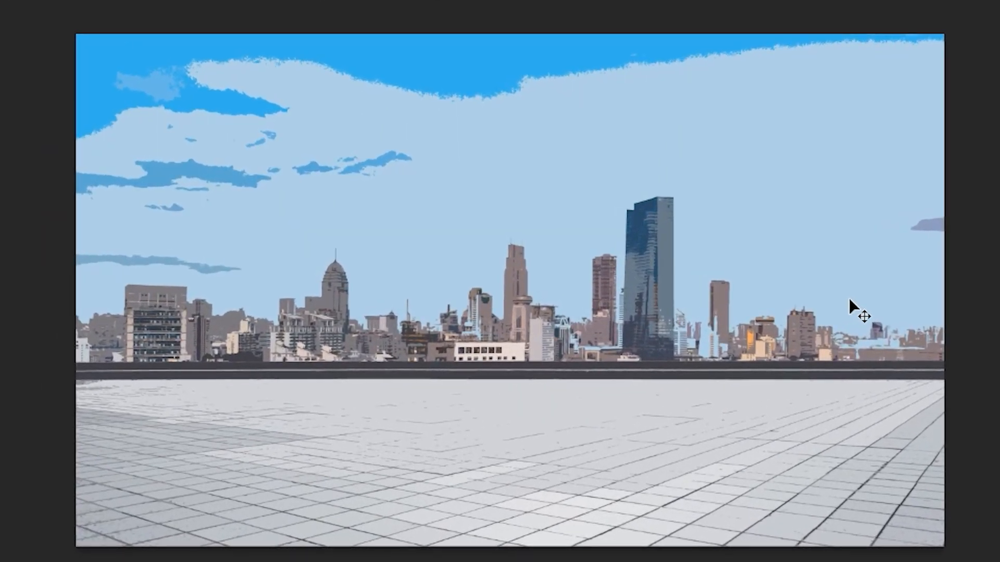
pyautogui.hotkey('ctrl', 'z')
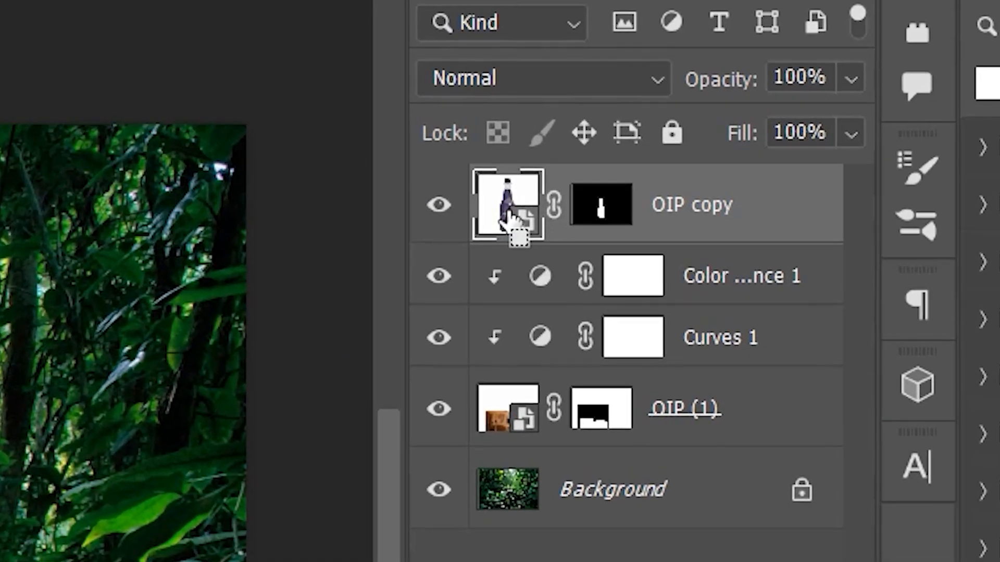
# Duplicate the bottle layer and set the lower copy's blend mode to Multiply.
pyautogui.hotkey('ctrl', 'j')
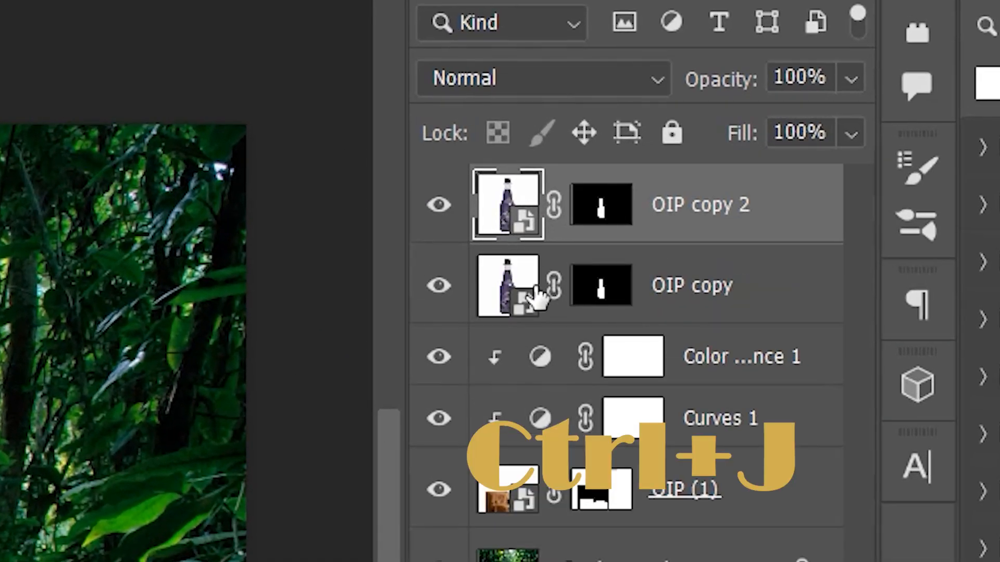
pyautogui.click(524, 83)
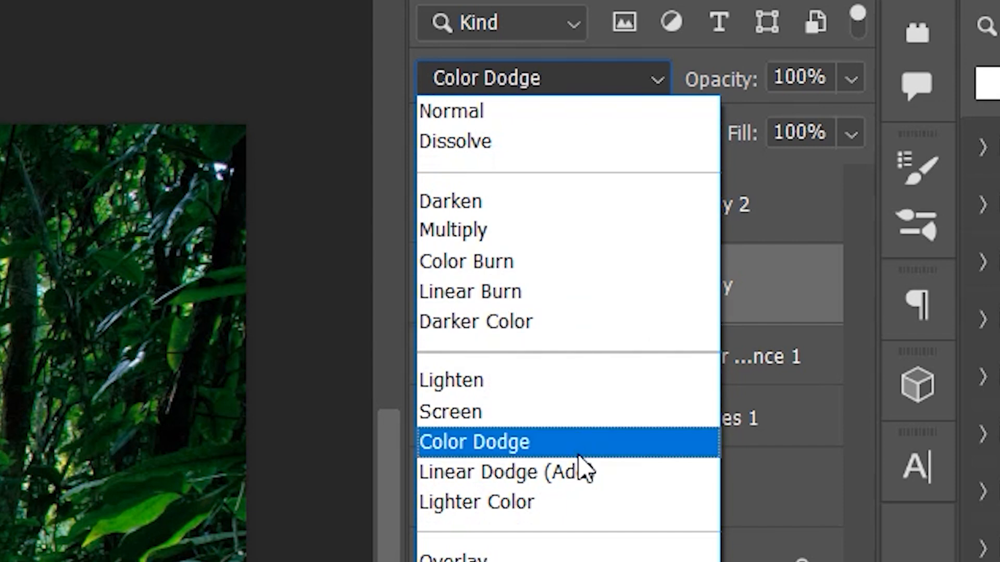
pyautogui.click(494, 231)
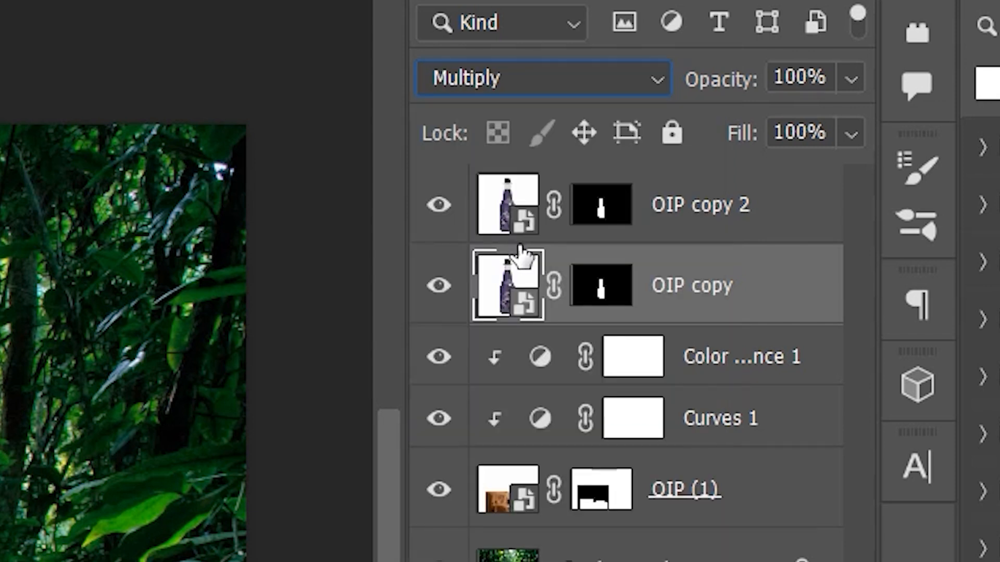
# Mask out the clear bottle neck on the upper bottle copy's layer mask, using a brush with 9% flow.
pyautogui.click(615, 206)
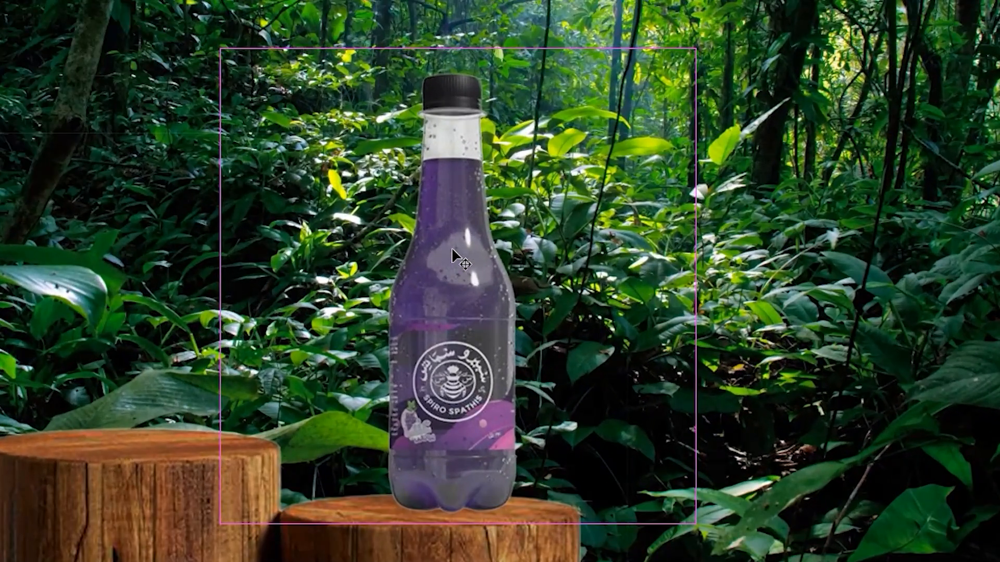
pyautogui.hotkey('ctrl', '+')
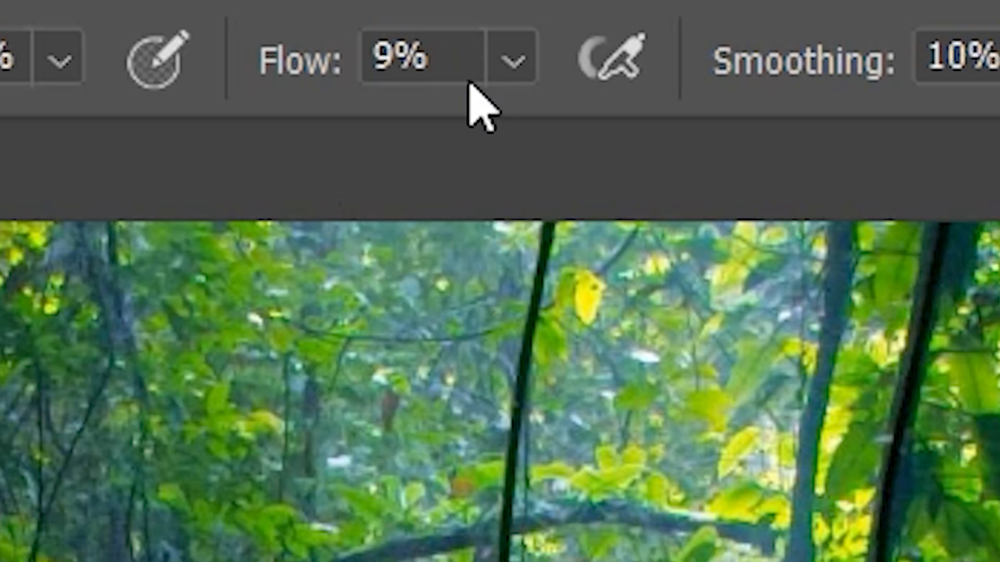
pyautogui.click(508, 72)
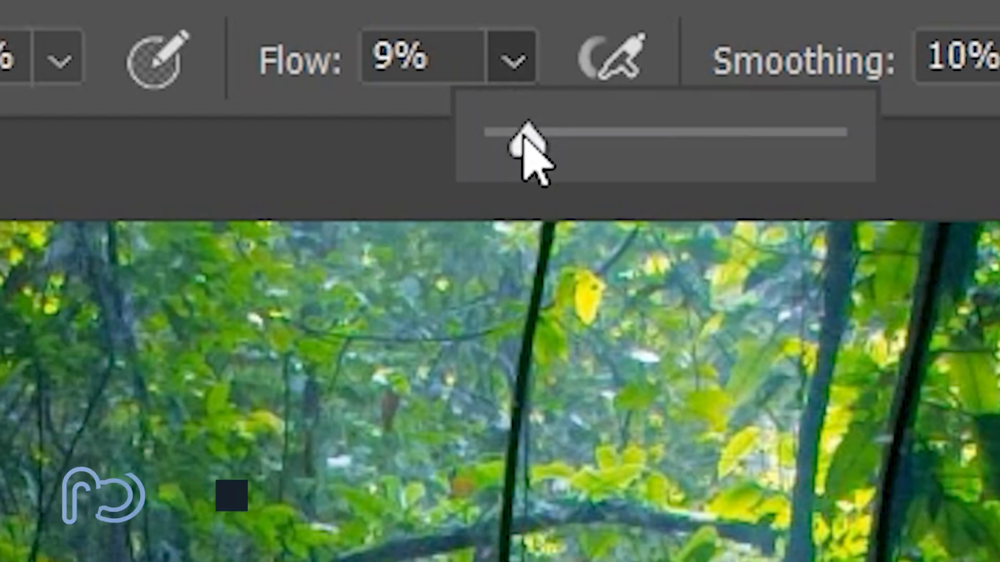
pyautogui.moveTo(523, 138)
pyautogui.mouseDown()
pyautogui.moveTo(538, 138)
pyautogui.moveTo(526, 141)
pyautogui.mouseUp()
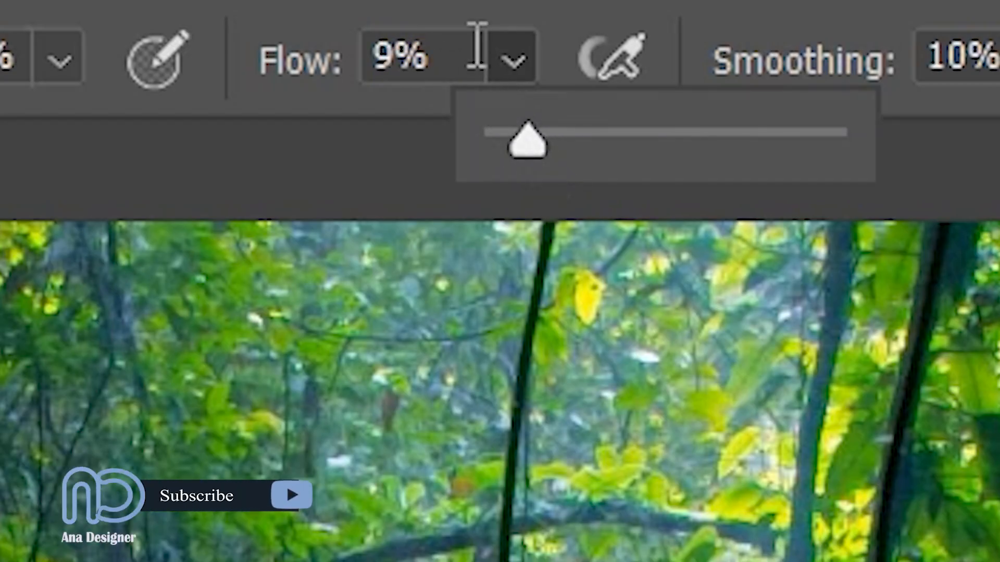
pyautogui.click(477, 52)
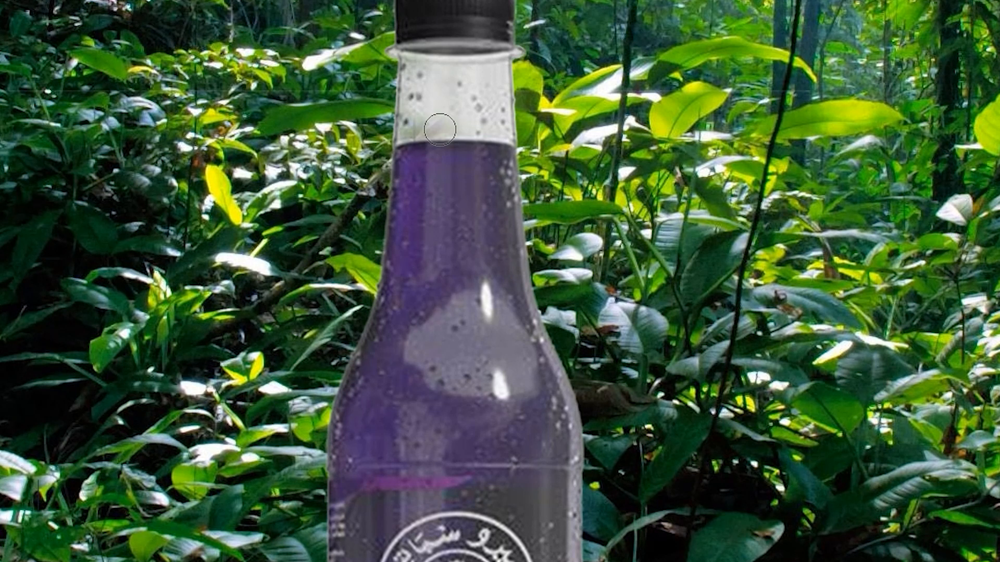
pyautogui.moveTo(440, 129)
pyautogui.mouseDown()
pyautogui.moveTo(489, 93)
pyautogui.moveTo(435, 104)
pyautogui.moveTo(449, 79)
pyautogui.moveTo(424, 67)
pyautogui.moveTo(435, 109)
pyautogui.moveTo(491, 97)
pyautogui.mouseUp()
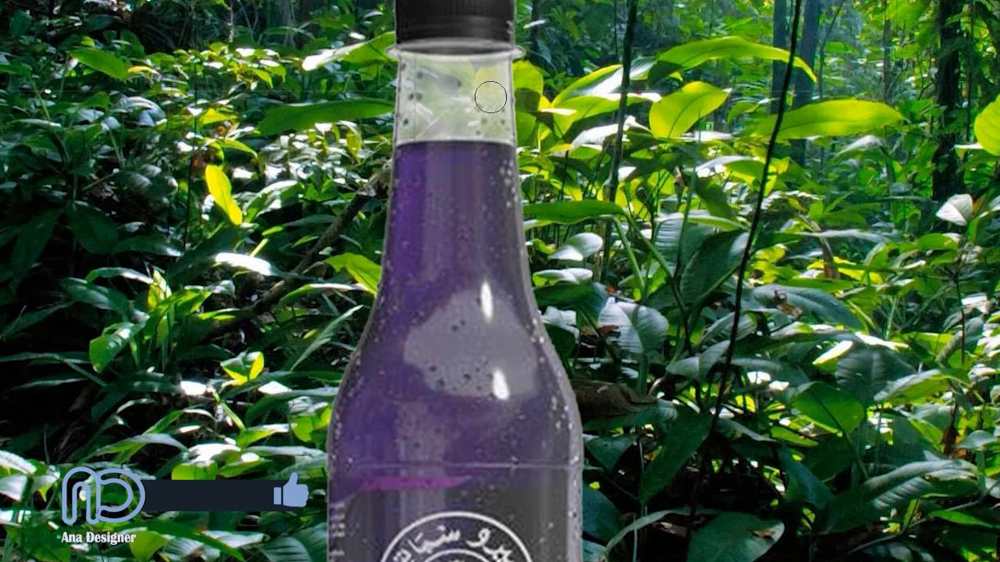
pyautogui.moveTo(451, 66); pyautogui.dragTo(507, 147)
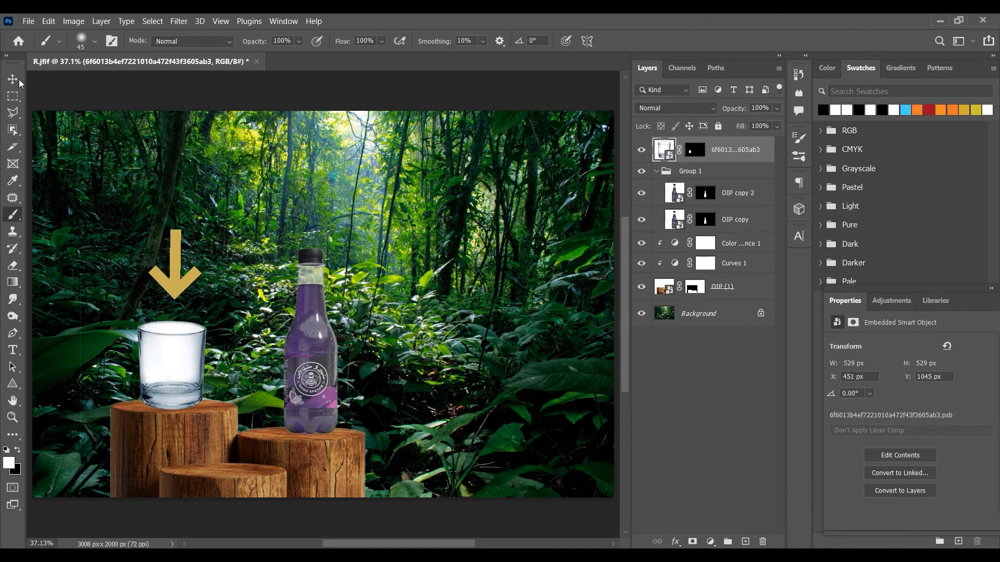
# Set the drinking glass layer's blend mode to Multiply and duplicate the layer three times.
pyautogui.click(17, 81)
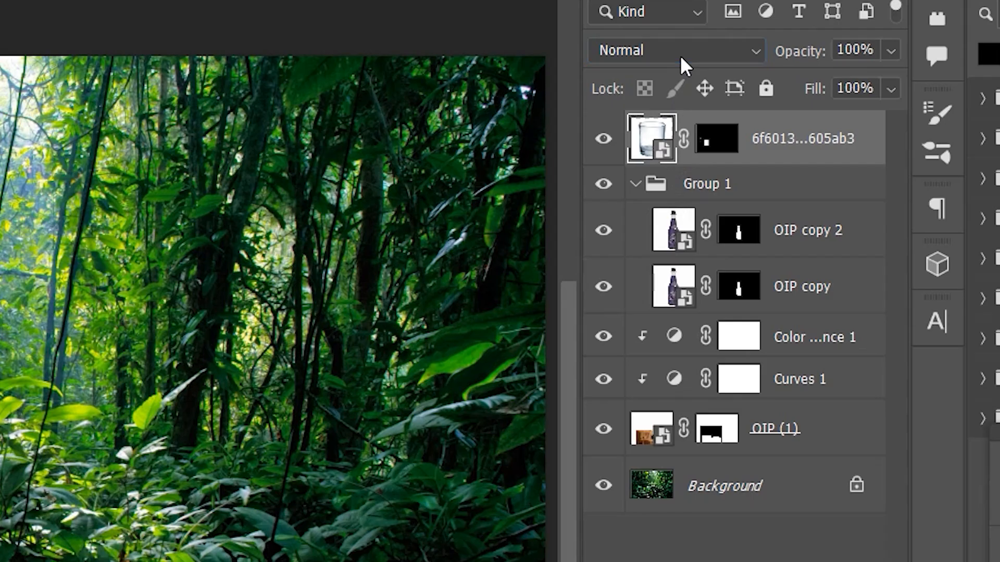
pyautogui.click(678, 109)
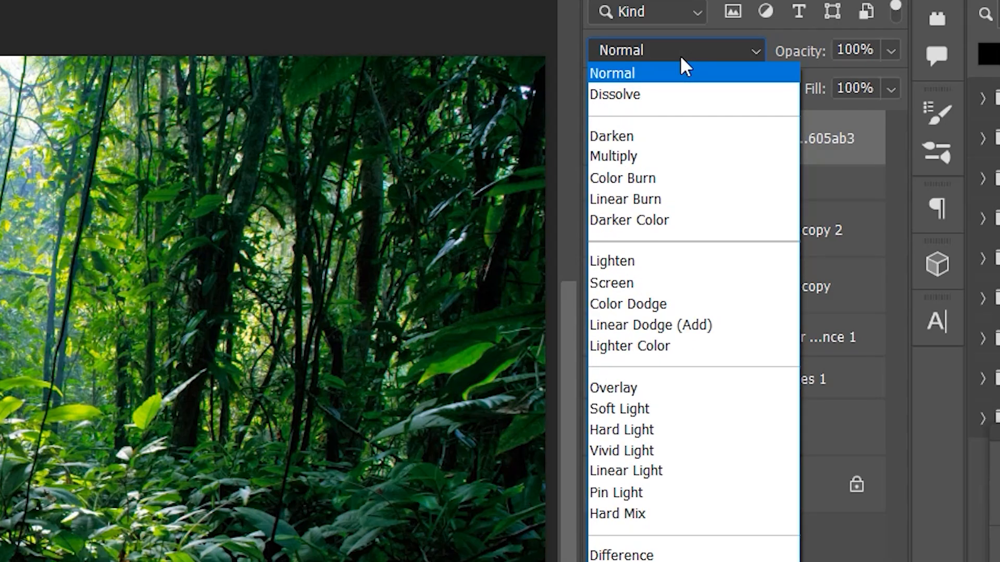
pyautogui.click(674, 158)
pyautogui.hotkey('ctrl', 'j')
pyautogui.hotkey('ctrl', 'j')
pyautogui.hotkey('ctrl', 'j')
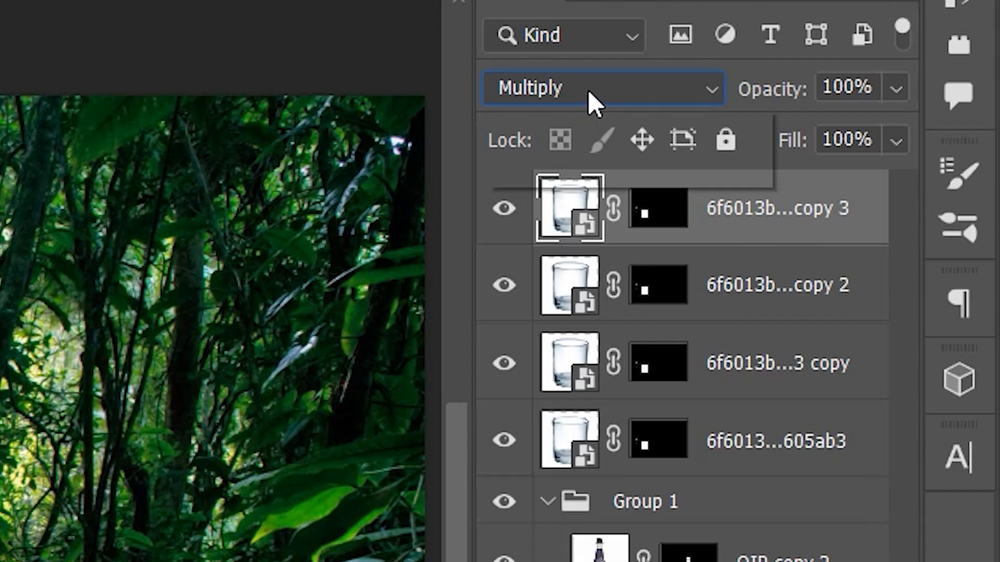
# Set the topmost glass copy's blend mode to Normal and adjust the white This Layer slider in its Blend If settings.
pyautogui.click(589, 91)
pyautogui.click(567, 125)
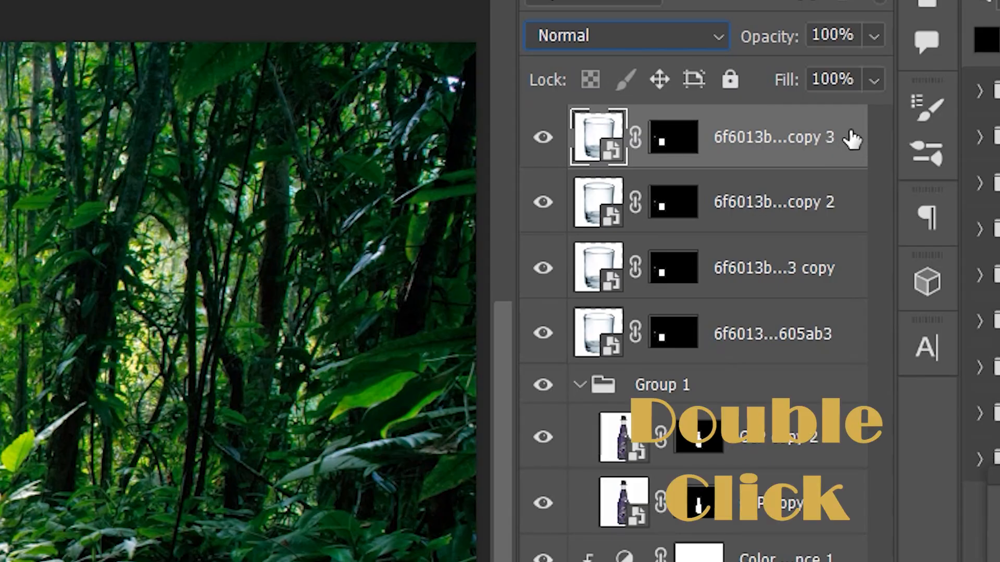
pyautogui.doubleClick(768, 151)
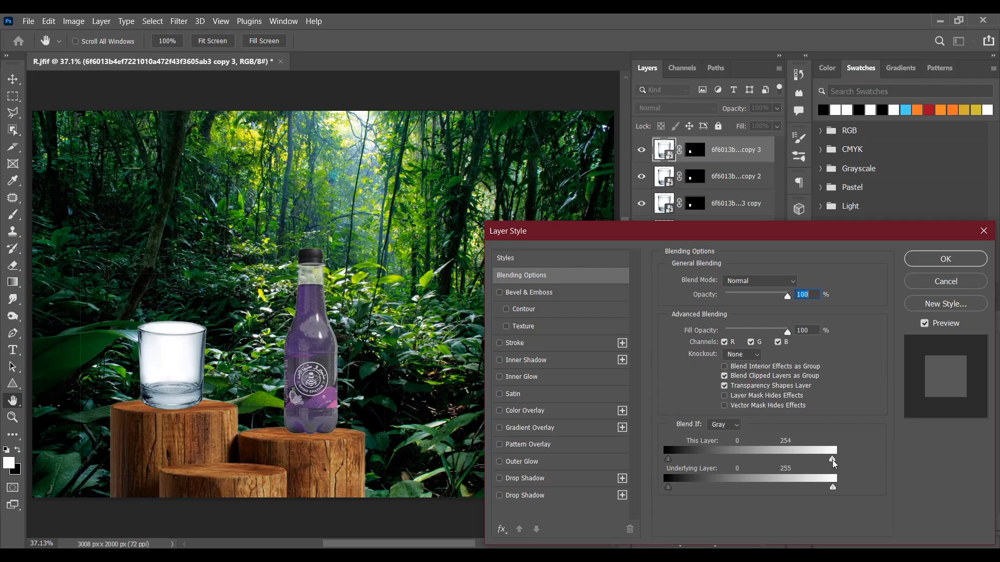
pyautogui.moveTo(833, 463); pyautogui.dragTo(829, 463)
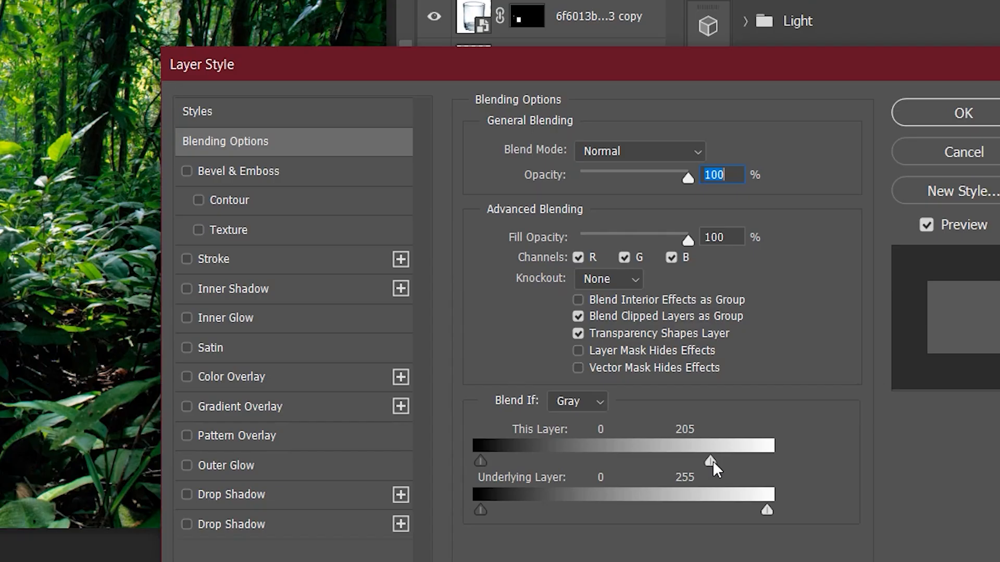
pyautogui.moveTo(802, 460); pyautogui.dragTo(837, 466)
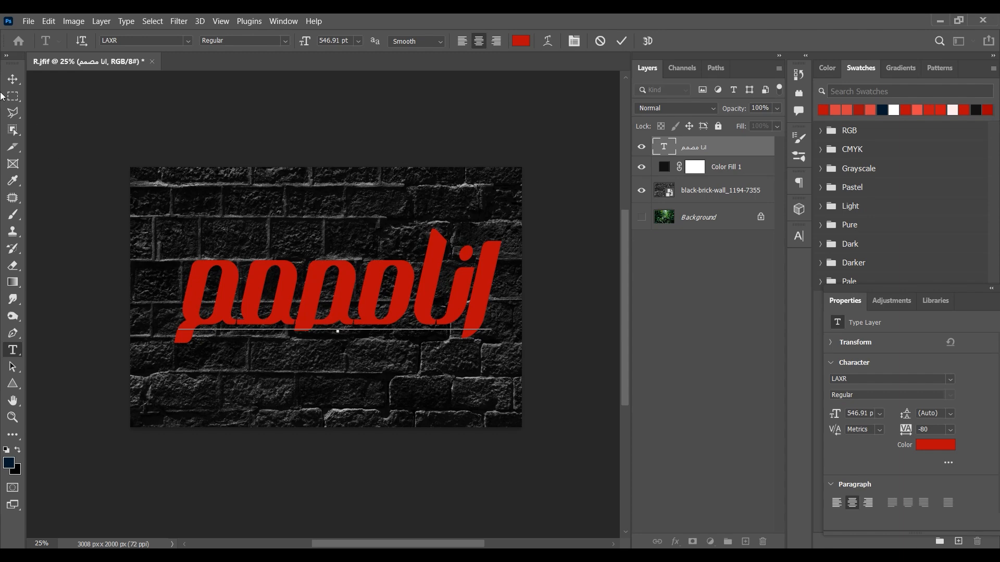
# Reposition the red Arabic title on the brick wall and scale it down to about 483 pt.
pyautogui.moveTo(404, 314)
pyautogui.mouseDown()
pyautogui.moveTo(386, 324)
pyautogui.moveTo(393, 328)
pyautogui.mouseUp()
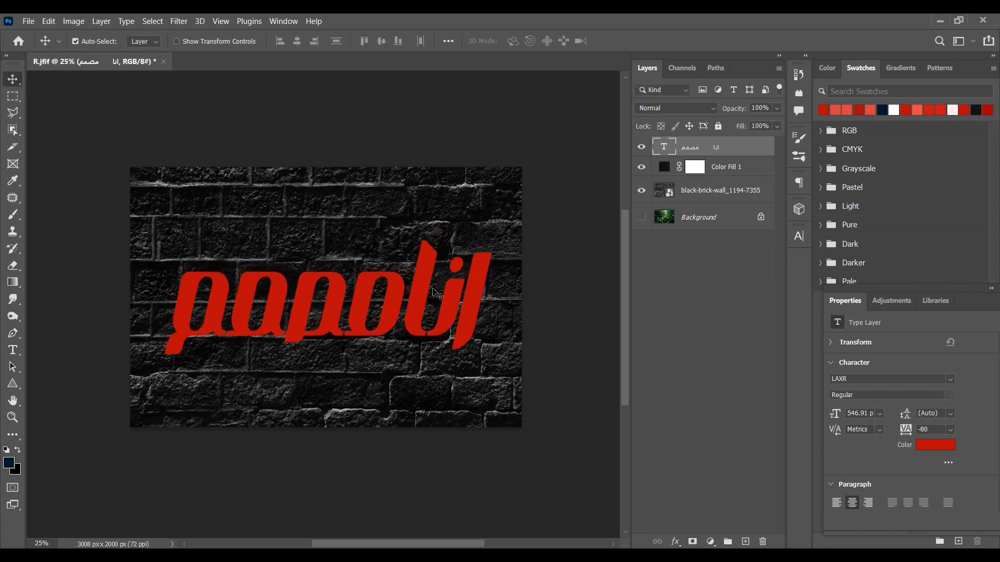
pyautogui.hotkey('ctrl', 't')
pyautogui.moveTo(331, 236); pyautogui.dragTo(331, 251)
pyautogui.press('Return')
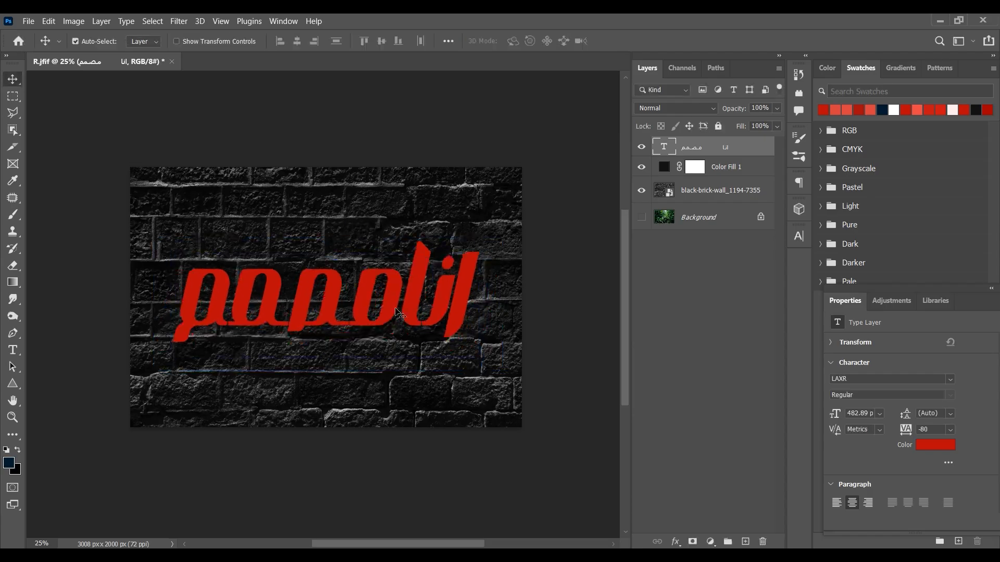
# Add a 29 px outside Stroke with a striped red linear gradient to the title text and lower its Fill to 0%.
pyautogui.click(675, 541)
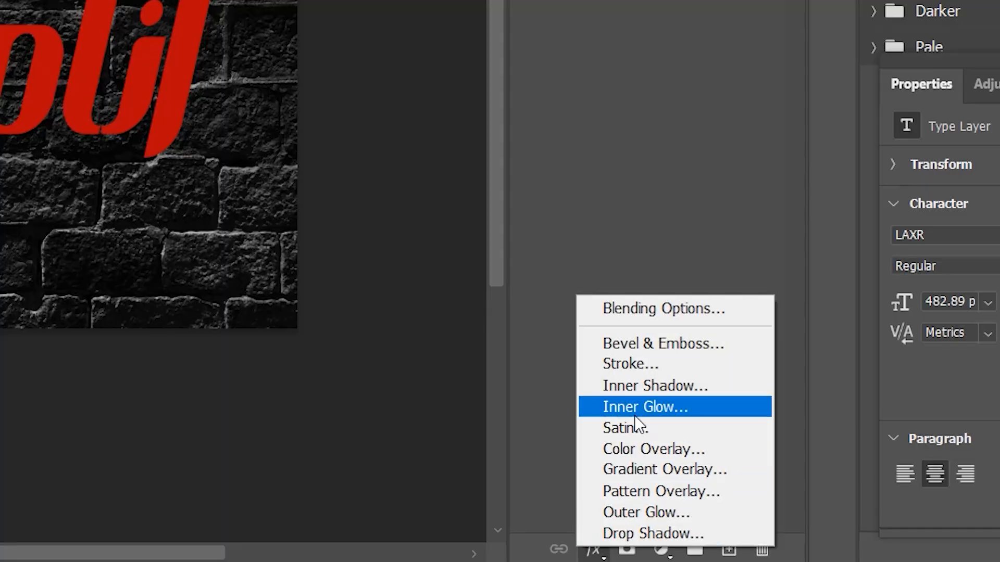
pyautogui.click(630, 363)
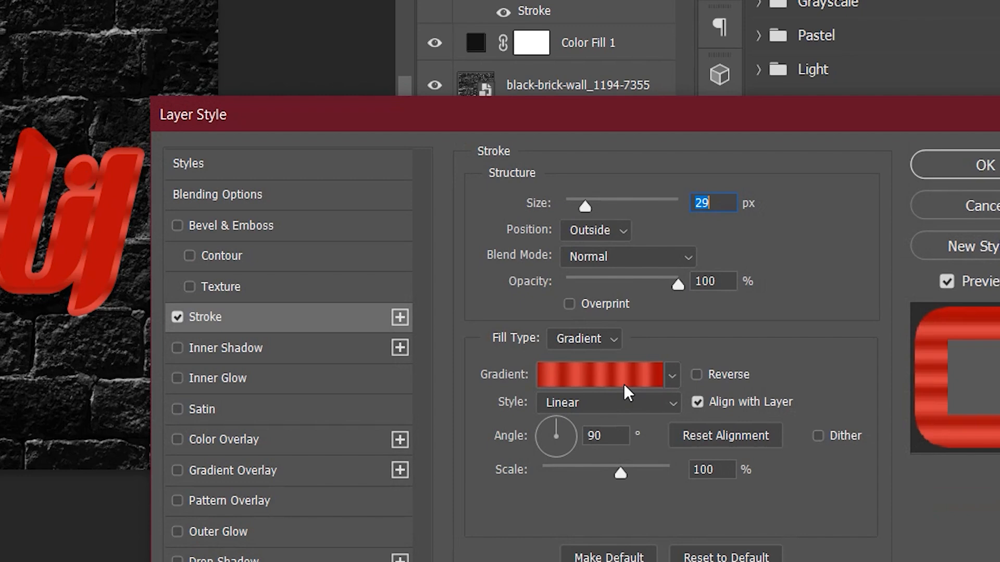
pyautogui.click(624, 383)
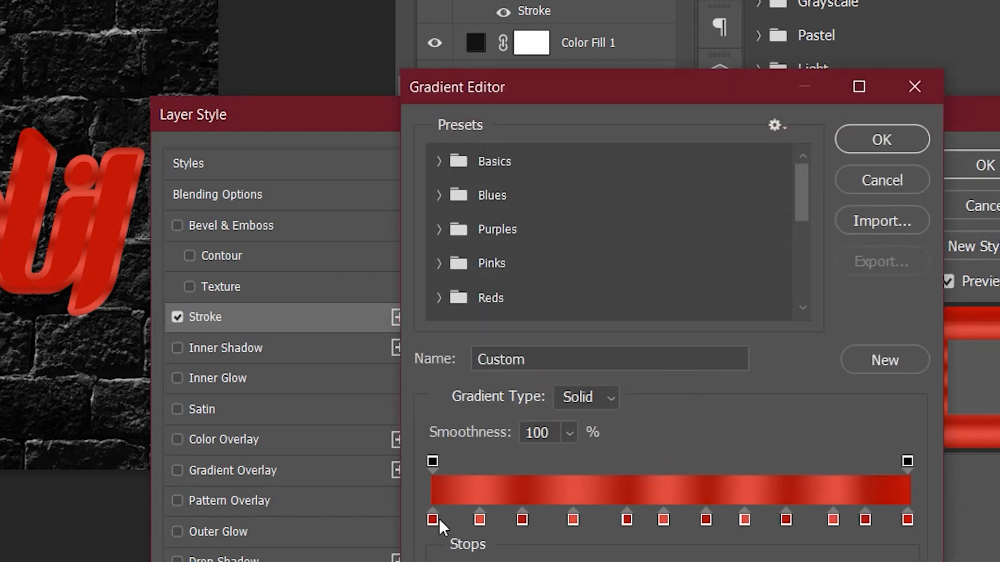
pyautogui.click(475, 515)
pyautogui.click(880, 146)
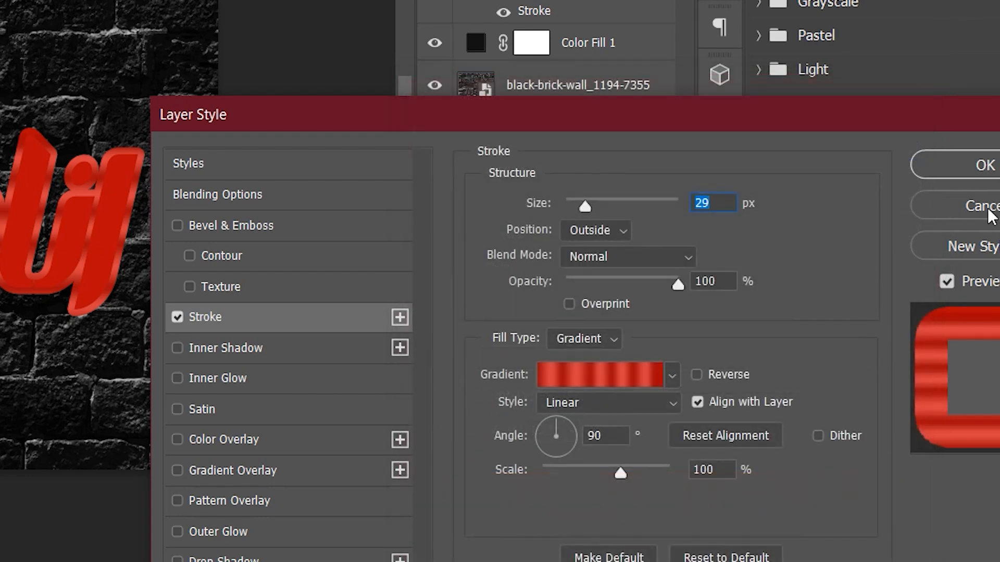
pyautogui.click(981, 168)
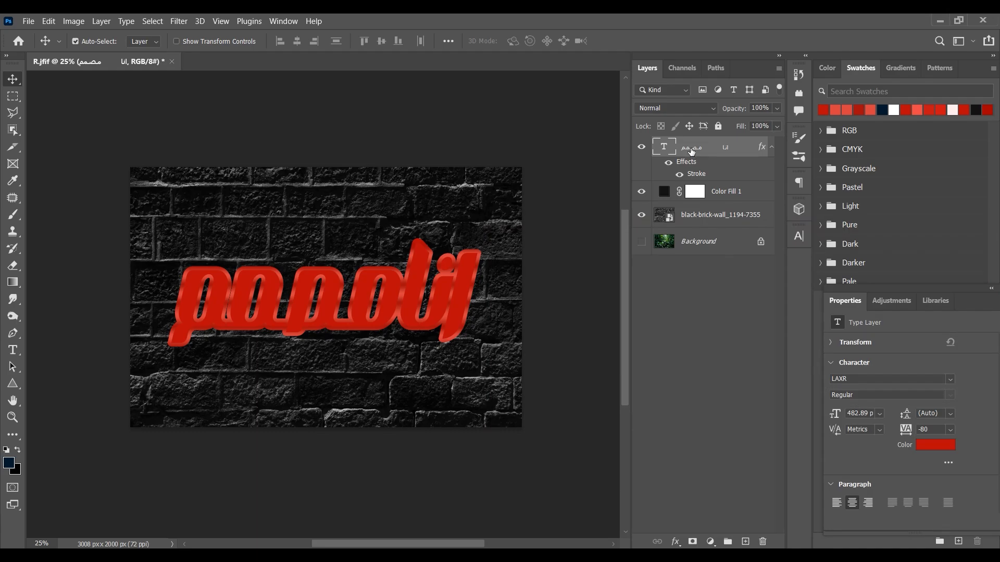
pyautogui.click(777, 126)
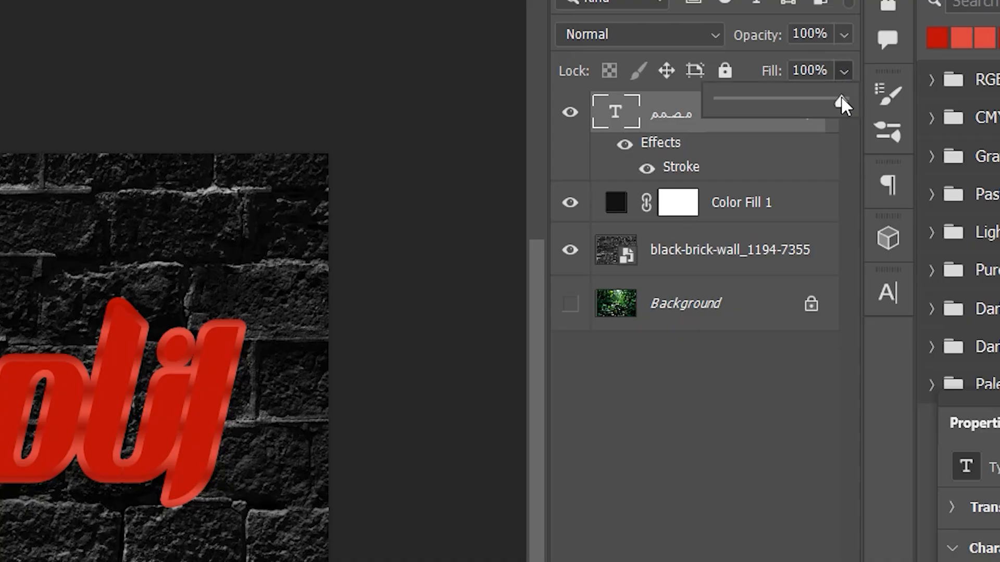
pyautogui.moveTo(840, 96); pyautogui.dragTo(495, 179)
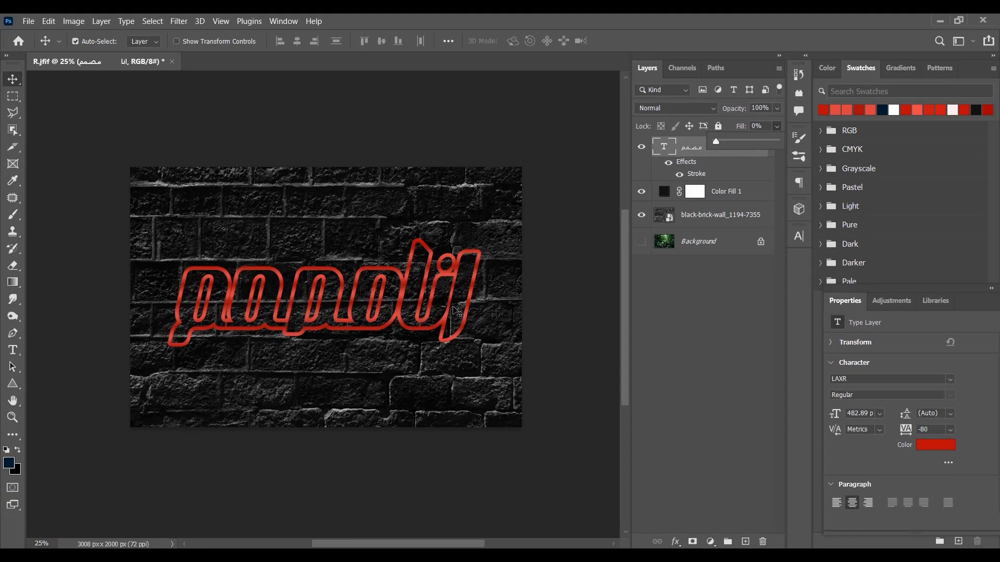
# Add a red Outer Glow to the title in Screen mode with 100% opacity, 3% spread, 117 px size and 44% range.
pyautogui.click(676, 541)
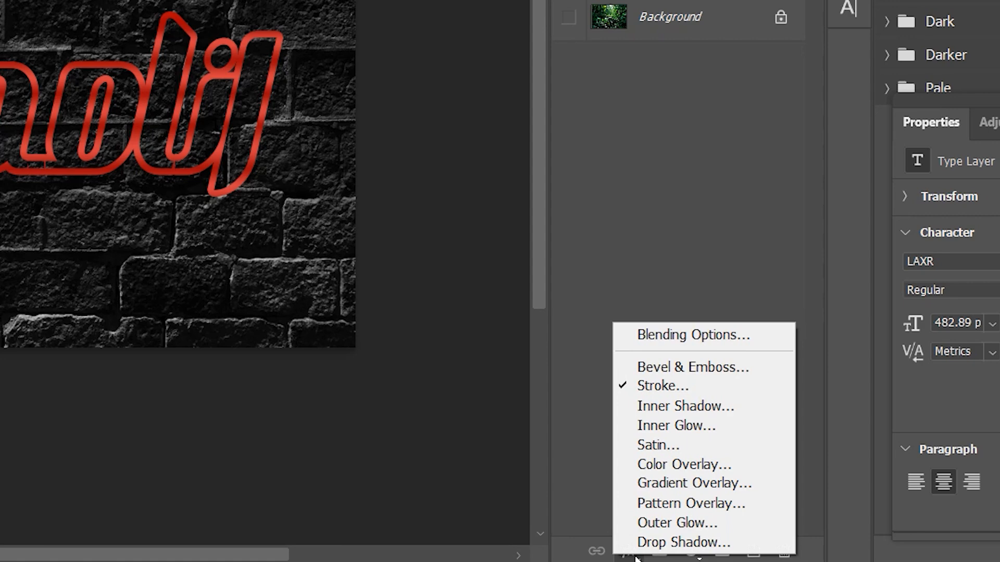
pyautogui.click(655, 523)
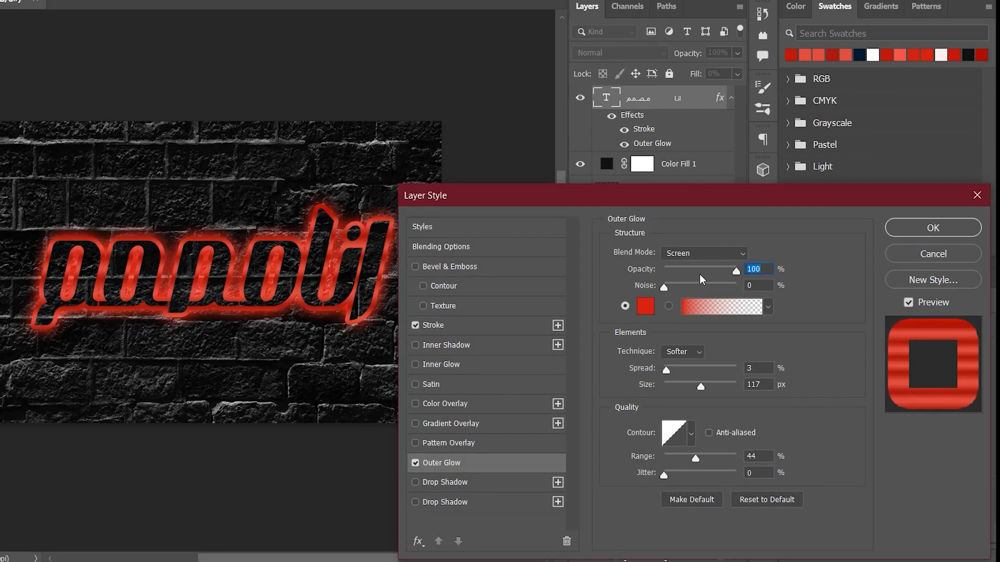
pyautogui.moveTo(737, 271); pyautogui.dragTo(738, 285)
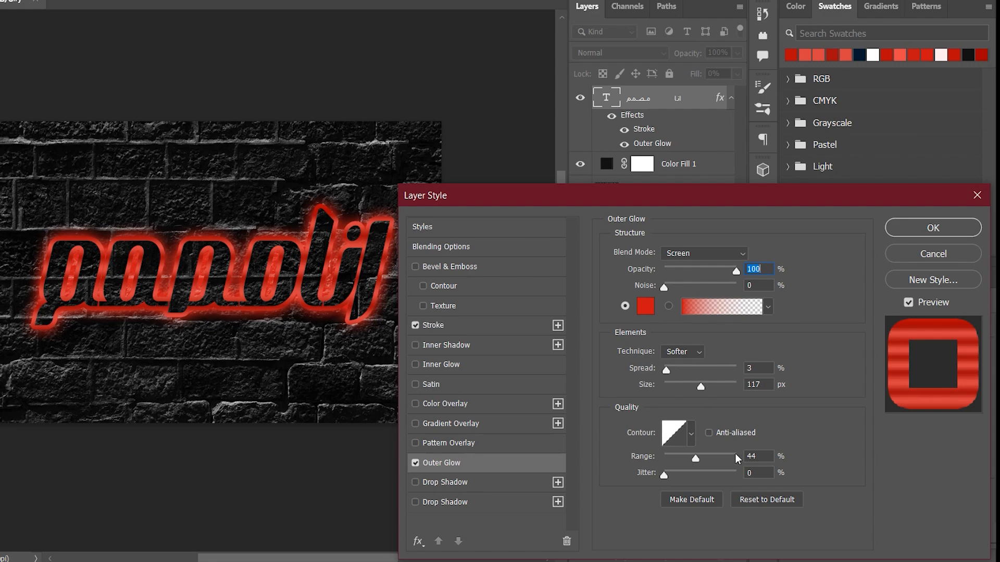
pyautogui.click(933, 228)
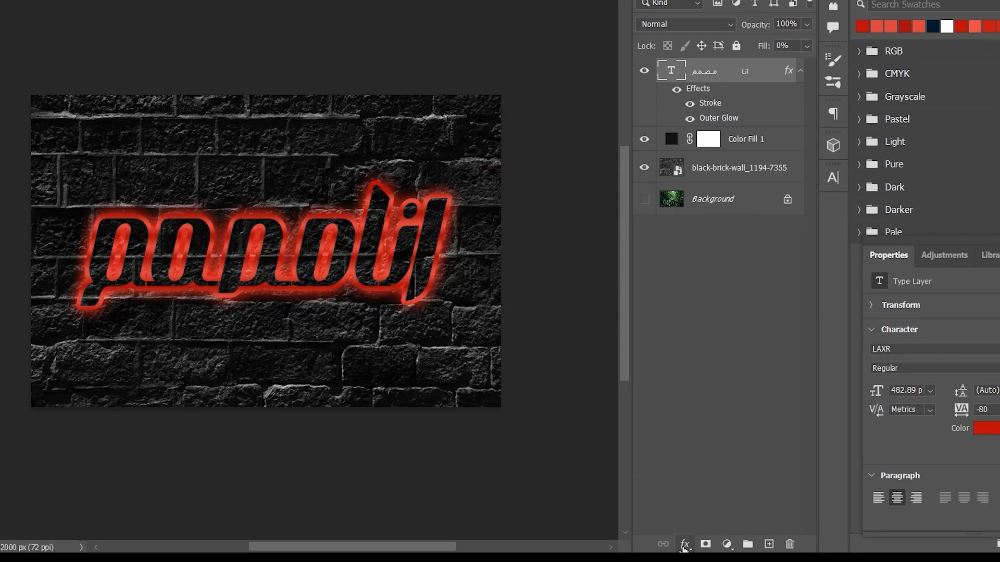
# Add a red Inner Glow to the title in Screen mode with 100% opacity, Edge source, 27 px size and 56% range.
pyautogui.click(676, 541)
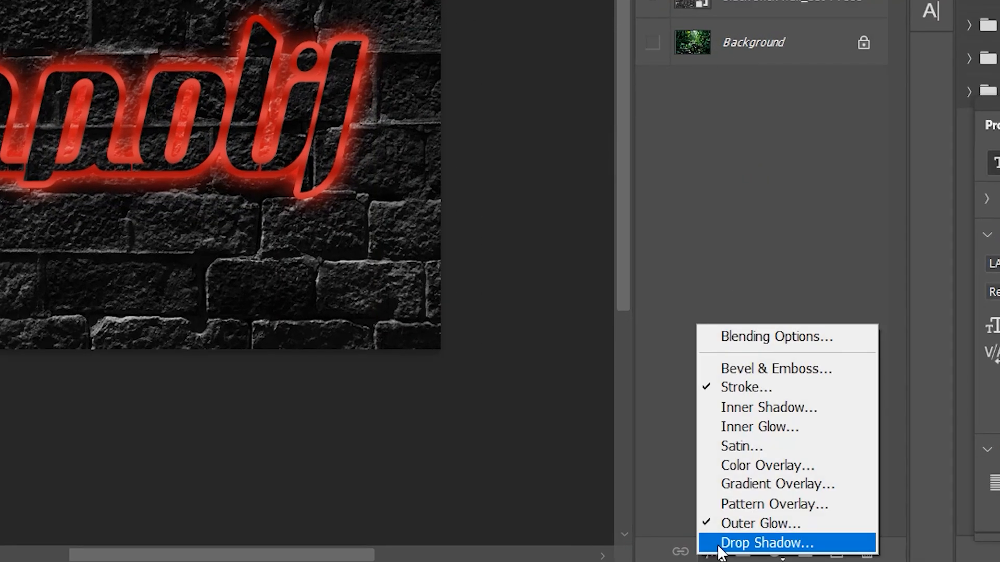
pyautogui.click(755, 427)
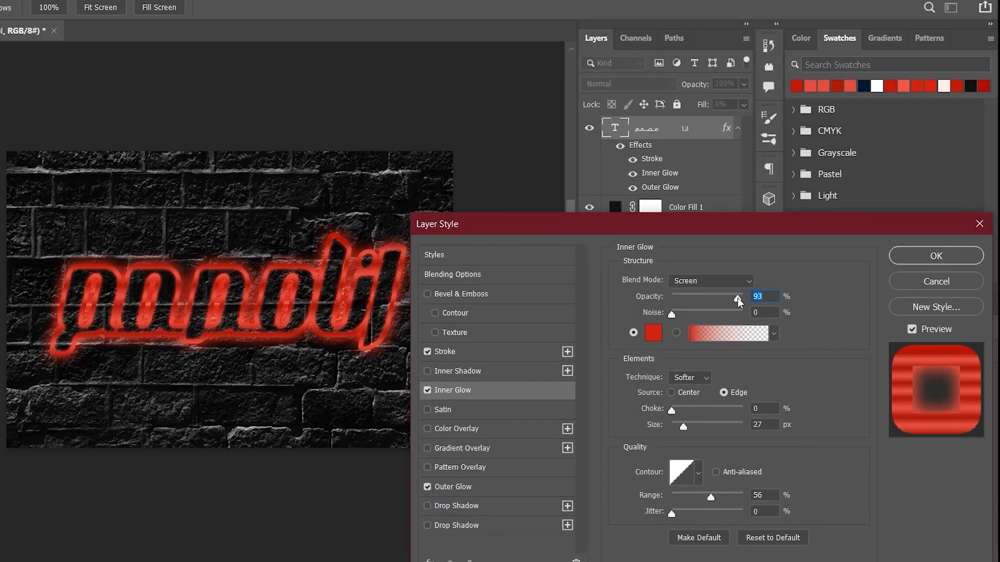
pyautogui.moveTo(738, 298); pyautogui.dragTo(743, 309)
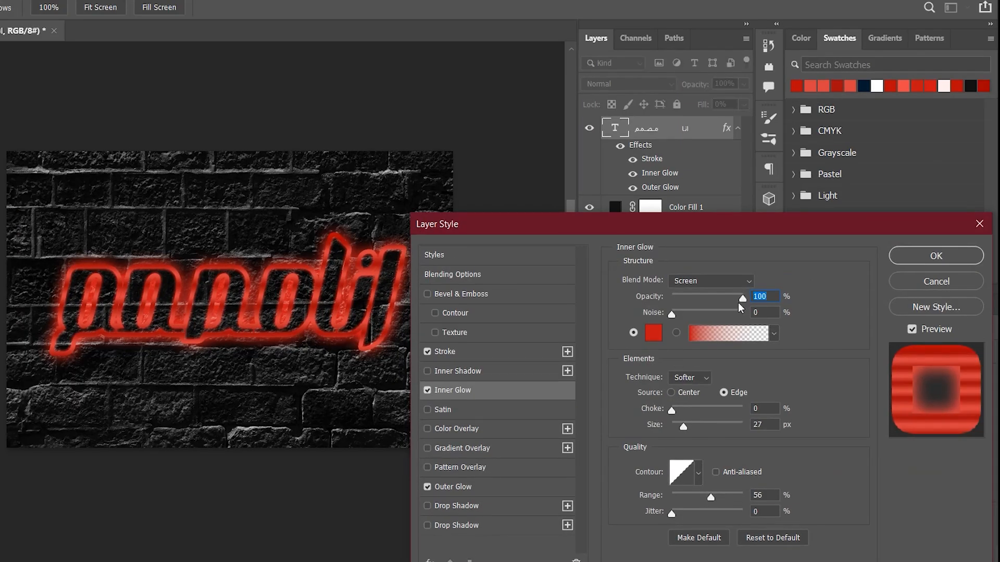
pyautogui.click(936, 256)
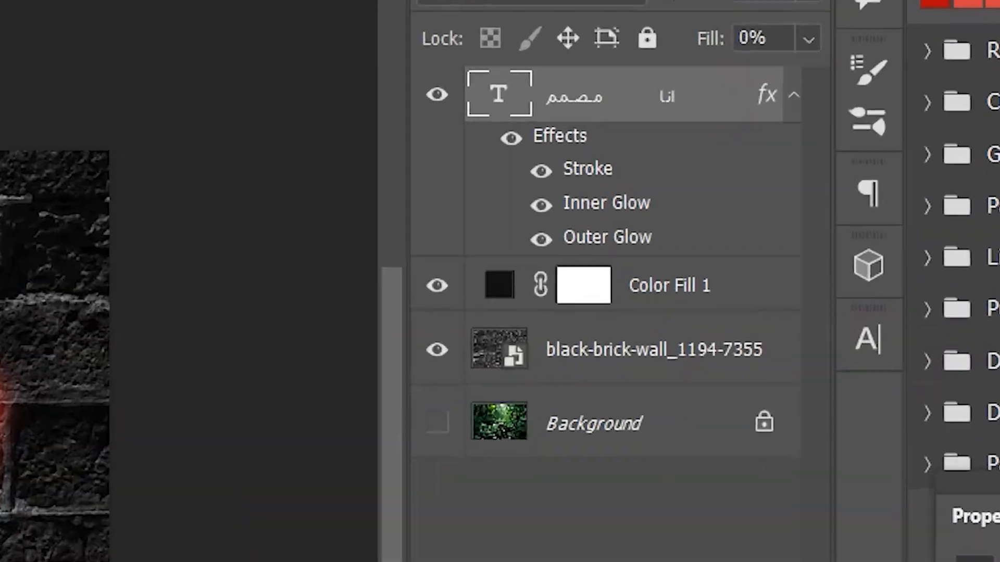
# Create a new layer beneath the title text layer and sample the lettering's red as the foreground color for the brush.
pyautogui.hotkey('ctrl', 'shift', 'alt', 'n')
pyautogui.press('b')
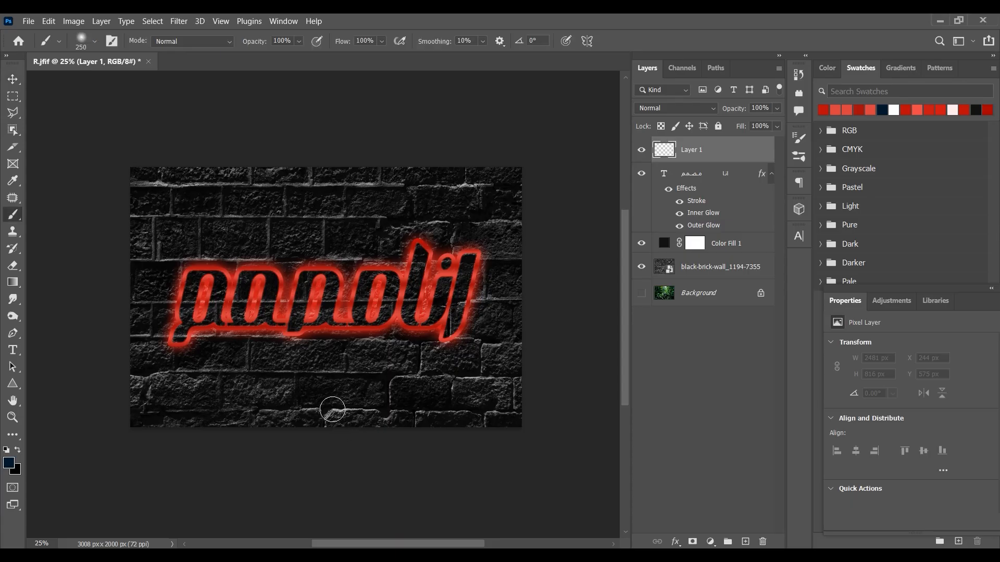
pyautogui.click(9, 463)
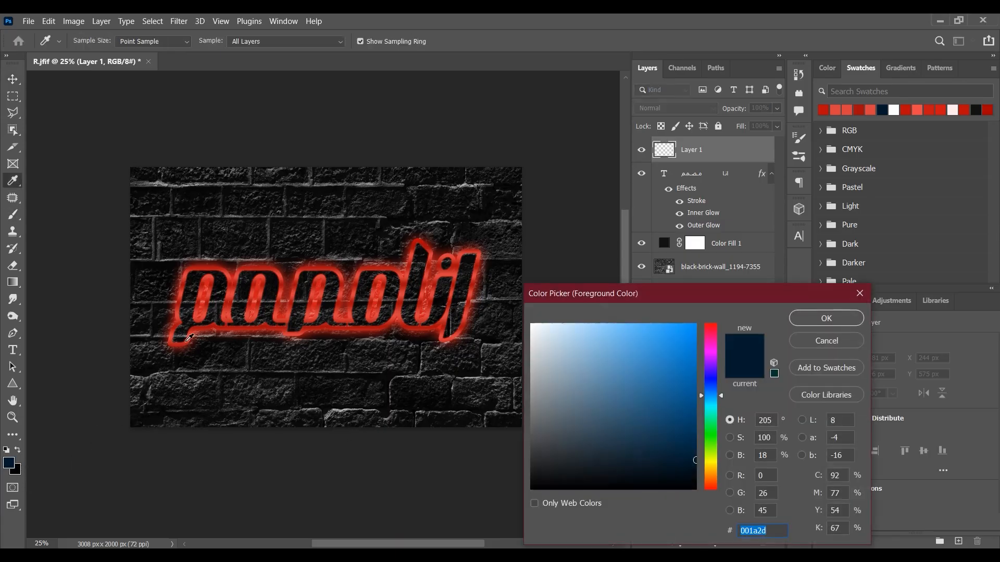
pyautogui.click(189, 339)
pyautogui.press('Return')
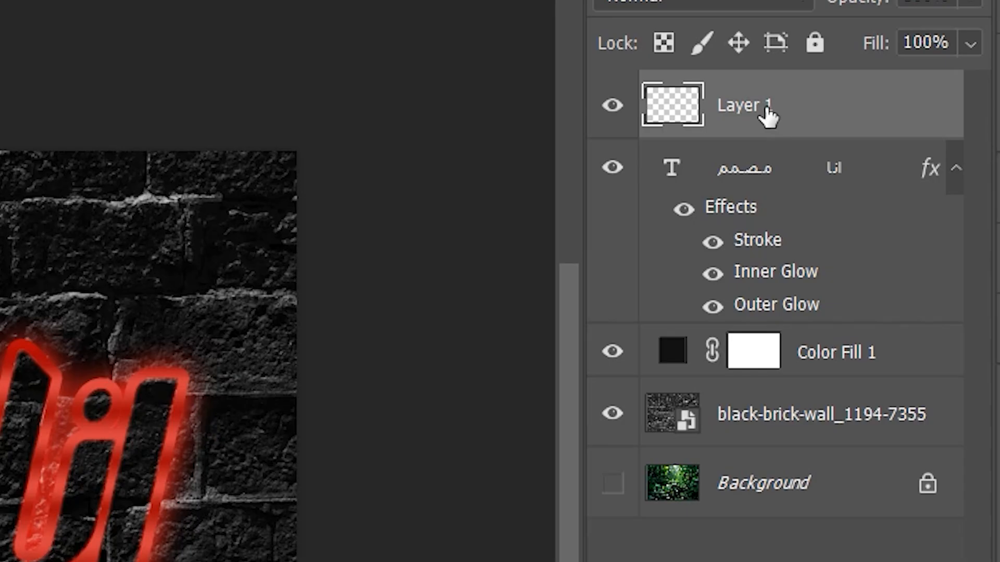
pyautogui.moveTo(699, 151); pyautogui.dragTo(706, 225)
pyautogui.moveTo(787, 305); pyautogui.dragTo(786, 325)
pyautogui.moveTo(243, 296); pyautogui.dragTo(313, 297)
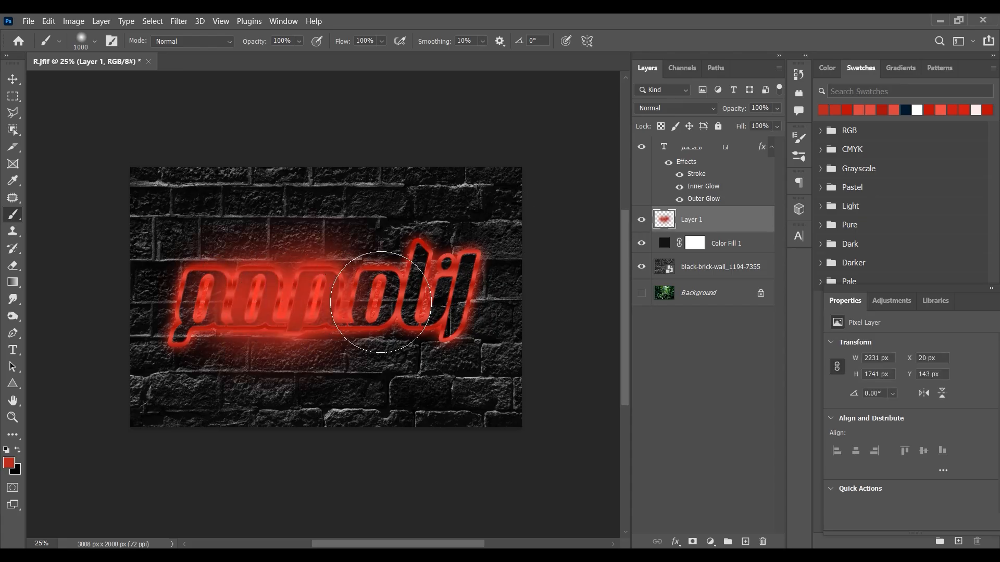
pyautogui.click(375, 305)
pyautogui.hotkey('ctrl', 'z')
pyautogui.hotkey('ctrl', 'z')
# Enlarge the soft brush to 1300 px and paint red over the wall behind and below the title on the new layer.
pyautogui.press(']')
pyautogui.press(']')
pyautogui.press(']')
pyautogui.click(290, 303)
pyautogui.click(382, 296)
pyautogui.moveTo(219, 357)
pyautogui.mouseDown()
pyautogui.moveTo(299, 379)
pyautogui.moveTo(420, 352)
pyautogui.mouseUp()
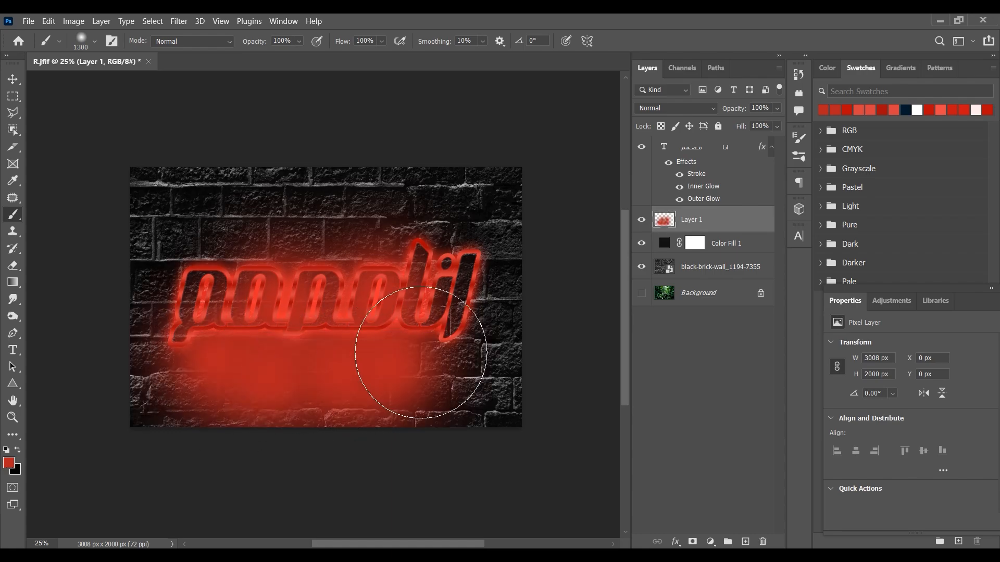
pyautogui.moveTo(234, 265); pyautogui.dragTo(450, 280)
# Set the painted red layer's blend mode to Screen and lower its opacity.
pyautogui.click(672, 109)
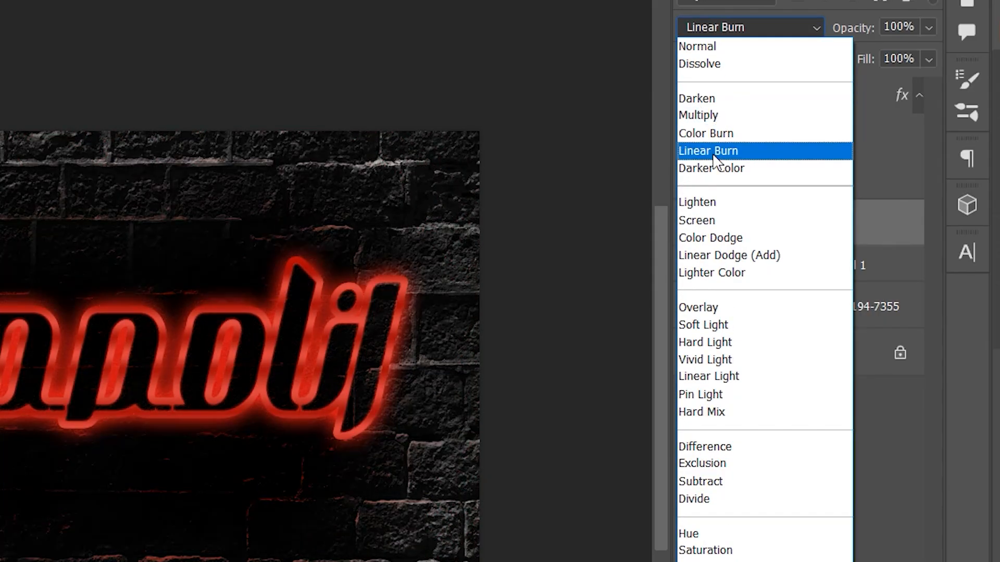
pyautogui.click(729, 221)
pyautogui.moveTo(929, 27); pyautogui.dragTo(855, 58)
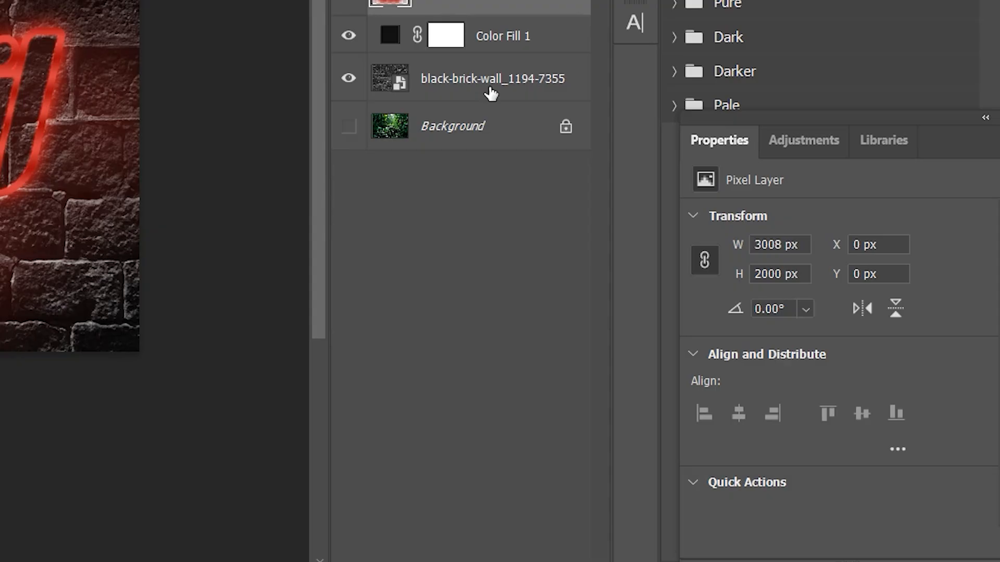
# Add a Curves adjustment clipped to the brick wall layer and pull the curve's midpoint down to darken the wall.
pyautogui.click(719, 271)
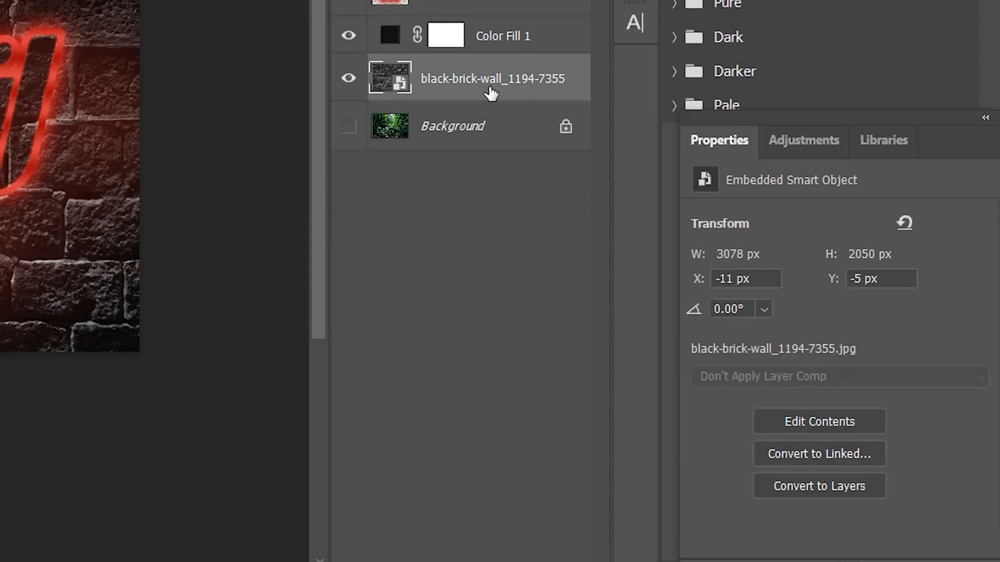
pyautogui.click(784, 147)
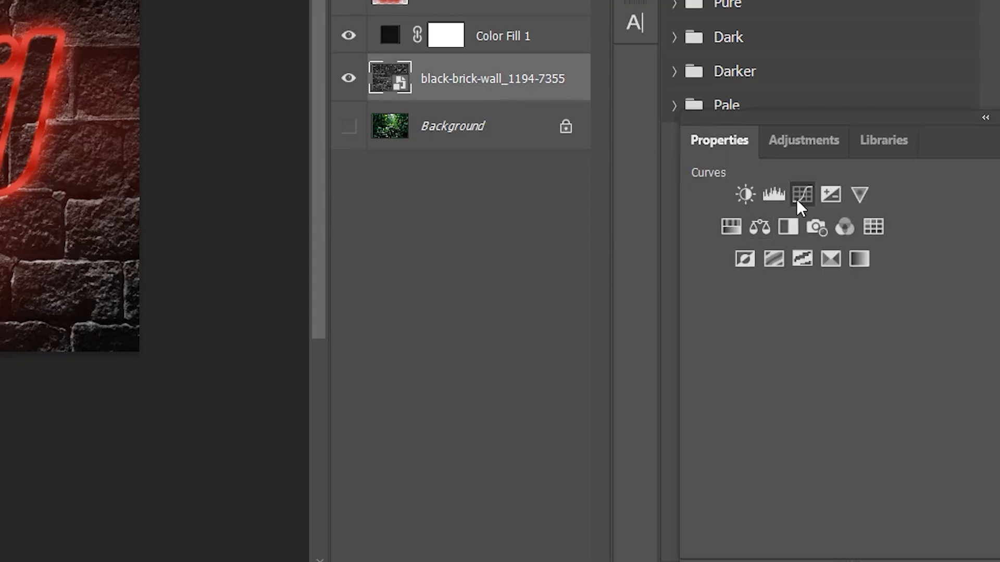
pyautogui.click(798, 197)
pyautogui.click(836, 543)
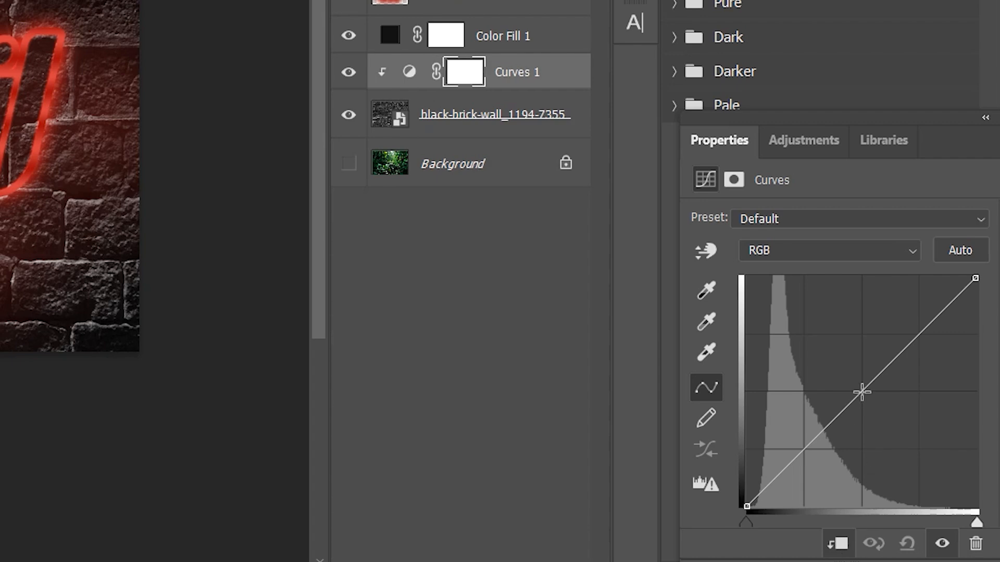
pyautogui.moveTo(862, 391); pyautogui.dragTo(885, 410)
pyautogui.click(191, 402)
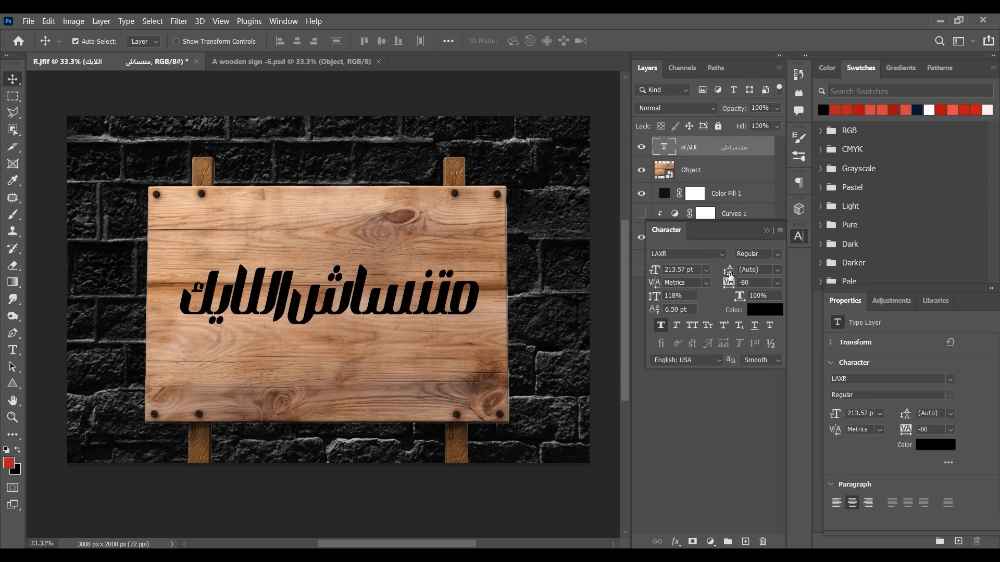
# Blend the black sign text into the wood by splitting the Underlying Layer Blend If sliders, with the black one at 104 / 135.
pyautogui.click(803, 239)
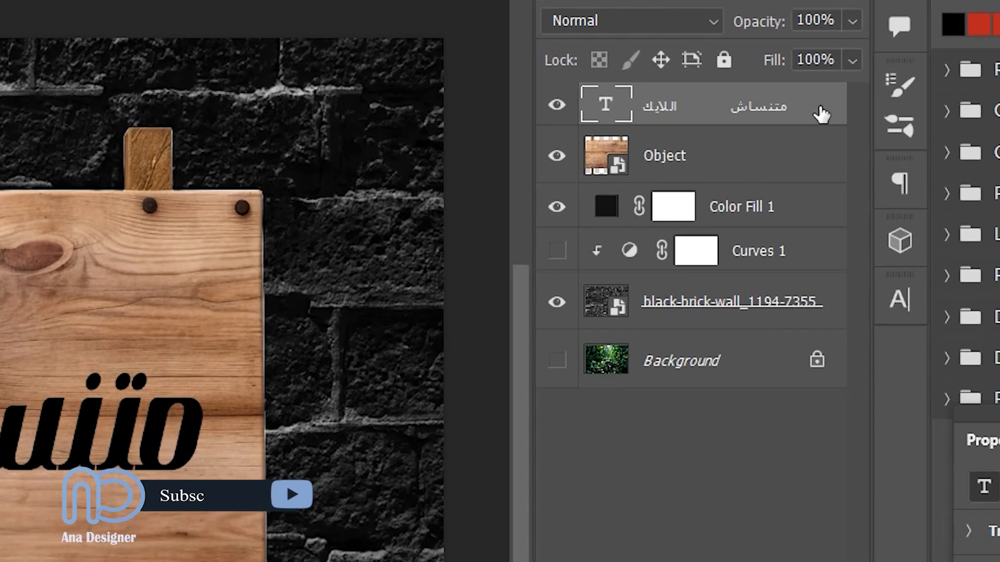
pyautogui.doubleClick(821, 114)
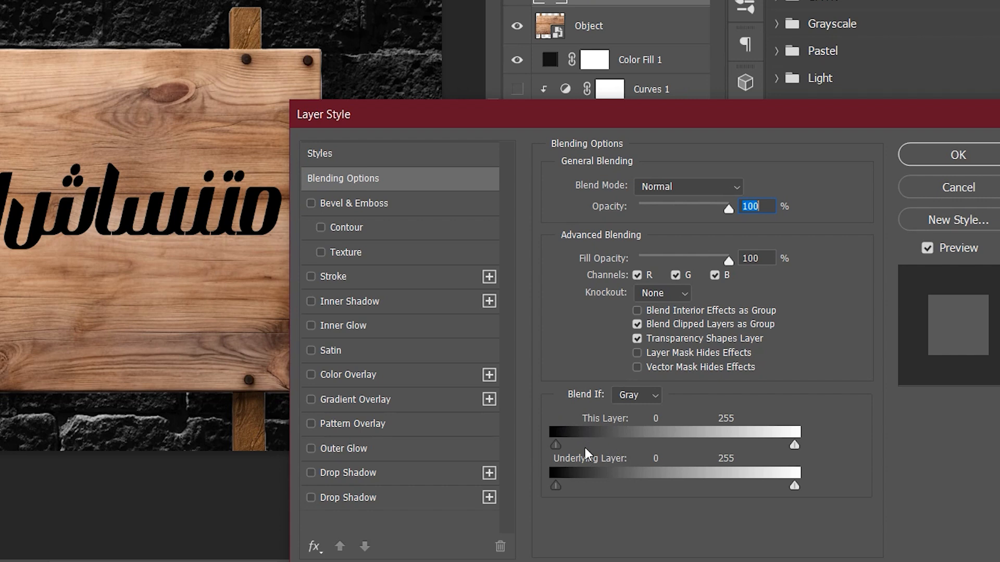
pyautogui.moveTo(557, 486); pyautogui.dragTo(536, 484)
pyautogui.moveTo(794, 486); pyautogui.dragTo(826, 493)
pyautogui.moveTo(555, 486); pyautogui.dragTo(655, 494)
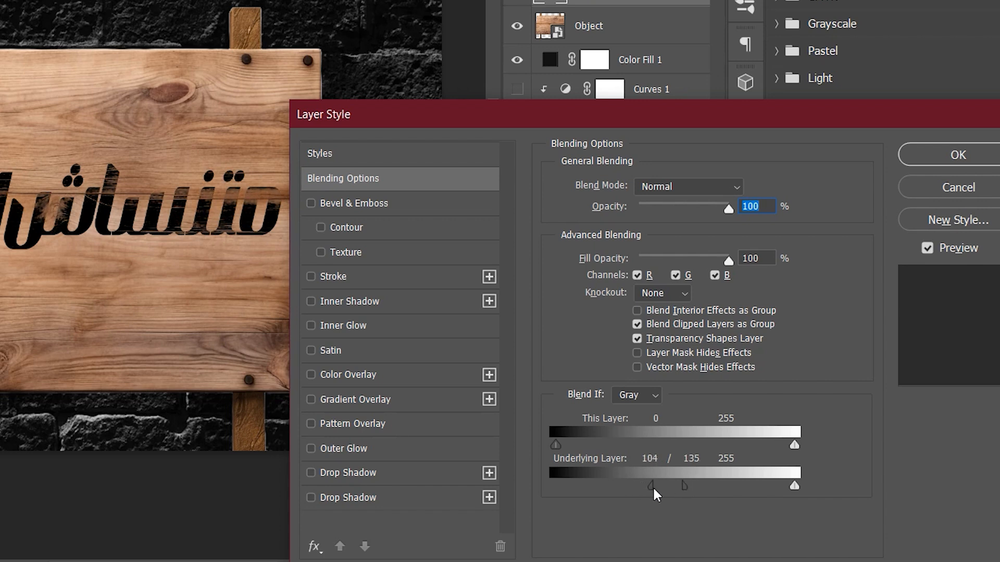
pyautogui.moveTo(794, 487); pyautogui.dragTo(736, 488)
pyautogui.moveTo(717, 488); pyautogui.dragTo(708, 487)
pyautogui.press('Return')
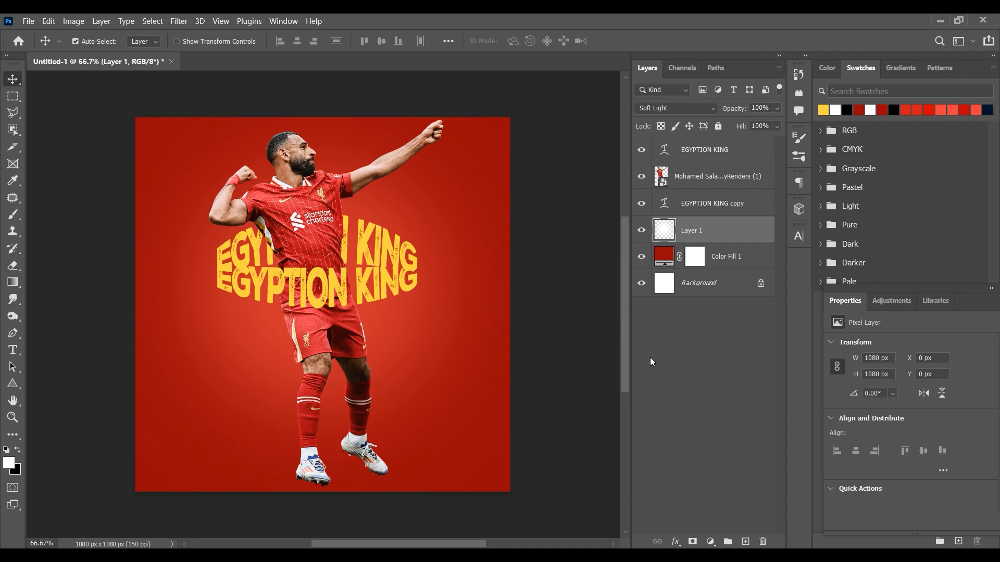
# Warp the EGYPTION KING text with the Arc Lower style at a bend of 30.9%.
pyautogui.hotkey('ctrl', 'z')
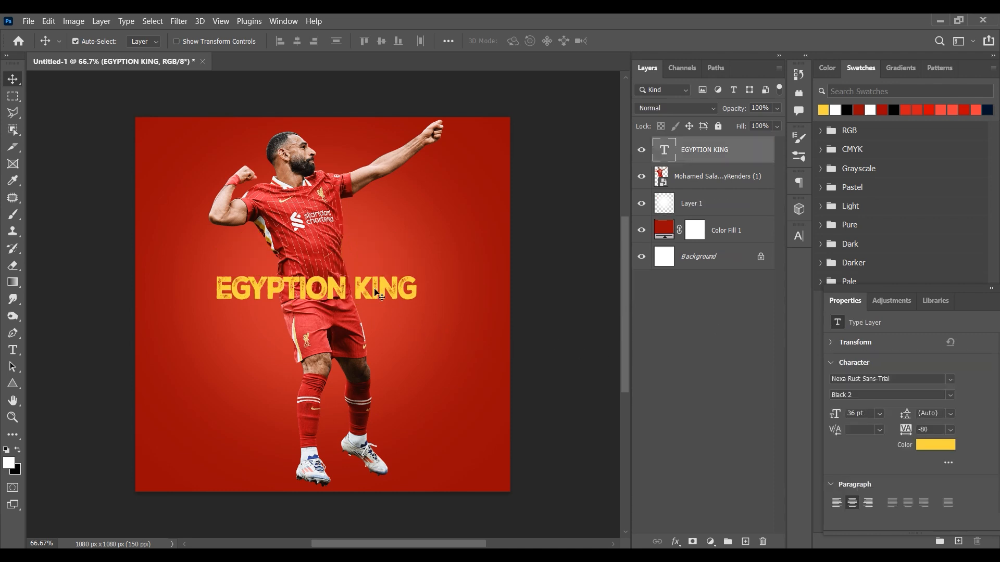
pyautogui.hotkey('ctrl', 't')
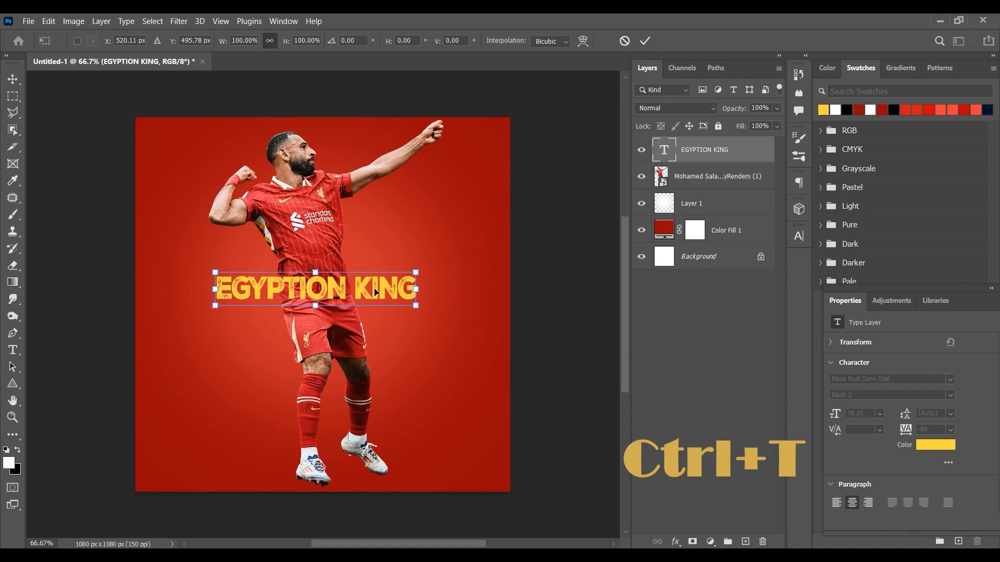
pyautogui.rightClick(364, 290)
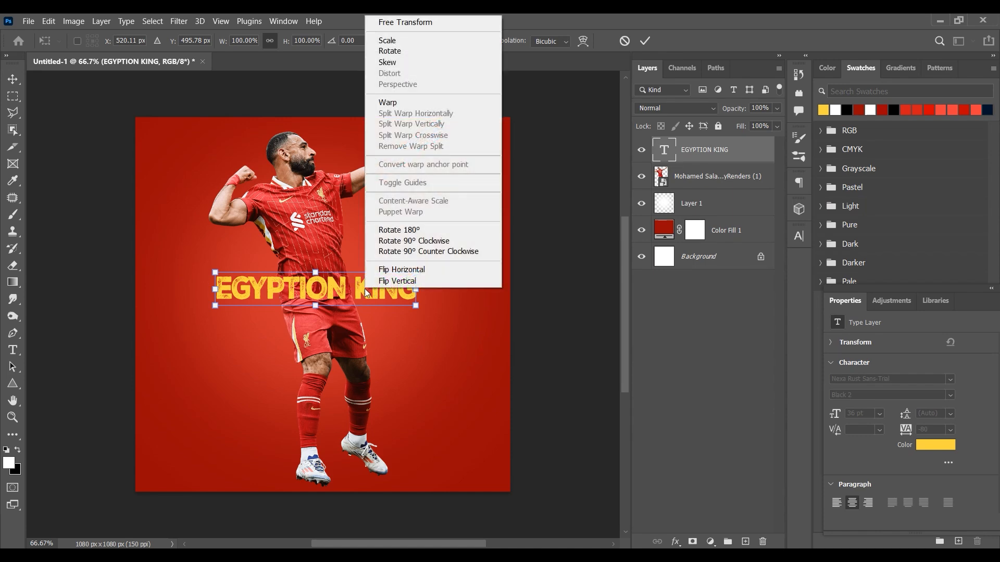
pyautogui.click(405, 102)
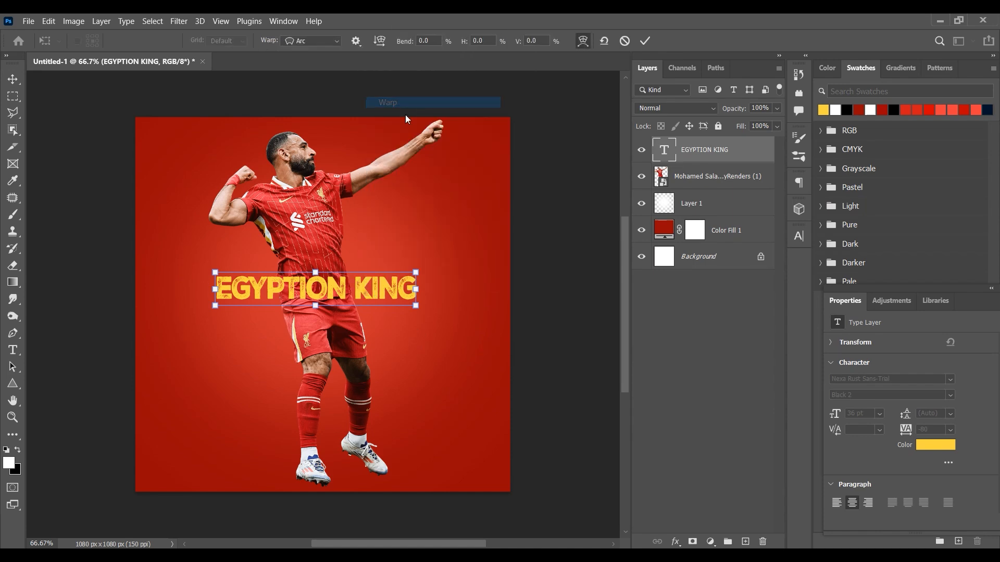
pyautogui.click(312, 41)
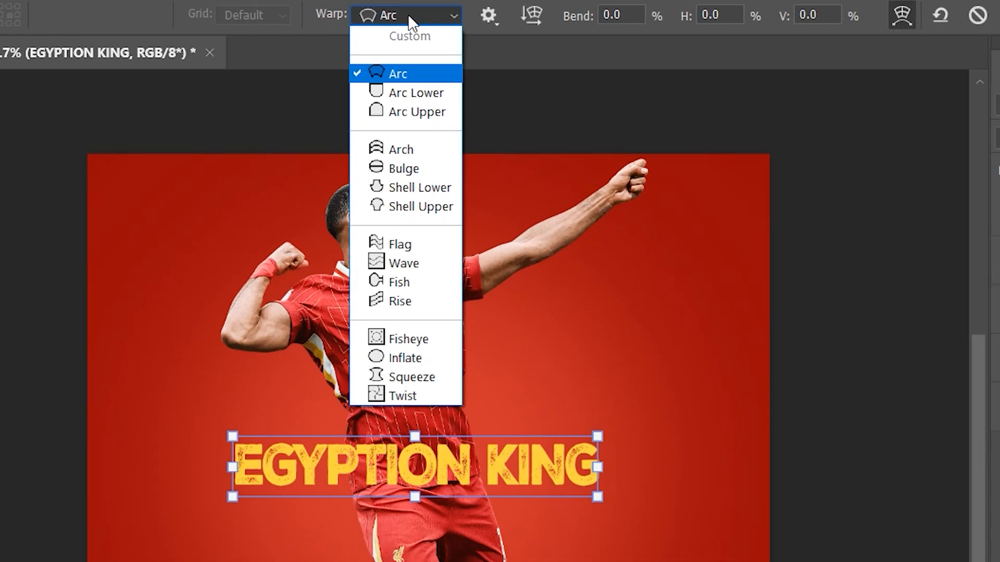
pyautogui.click(410, 94)
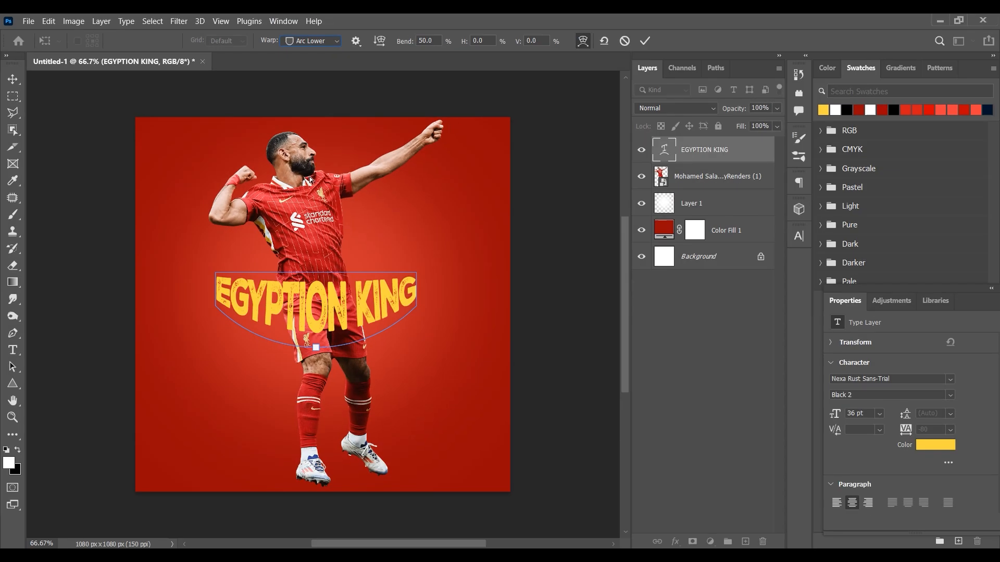
pyautogui.moveTo(318, 350); pyautogui.dragTo(317, 332)
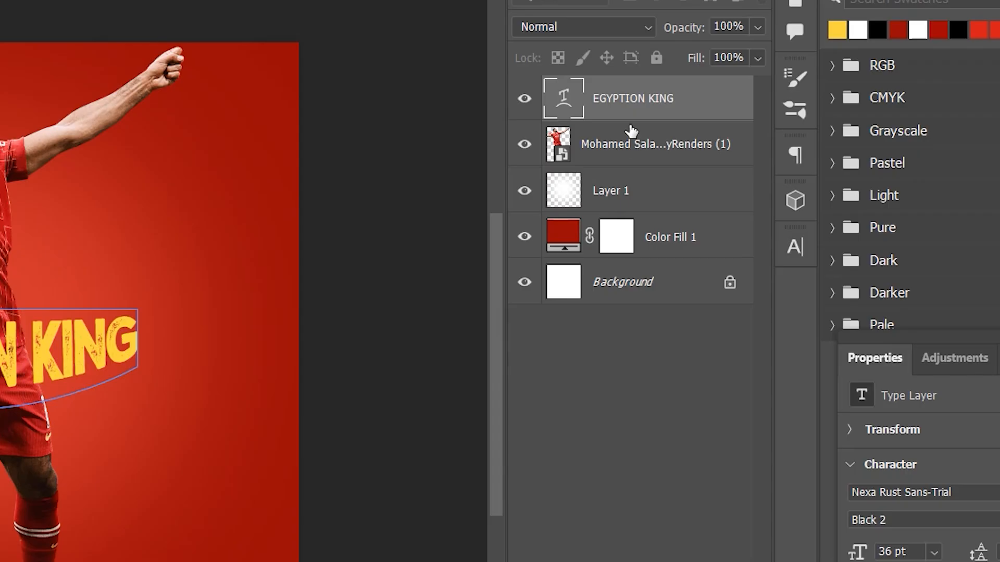
pyautogui.press('Return')
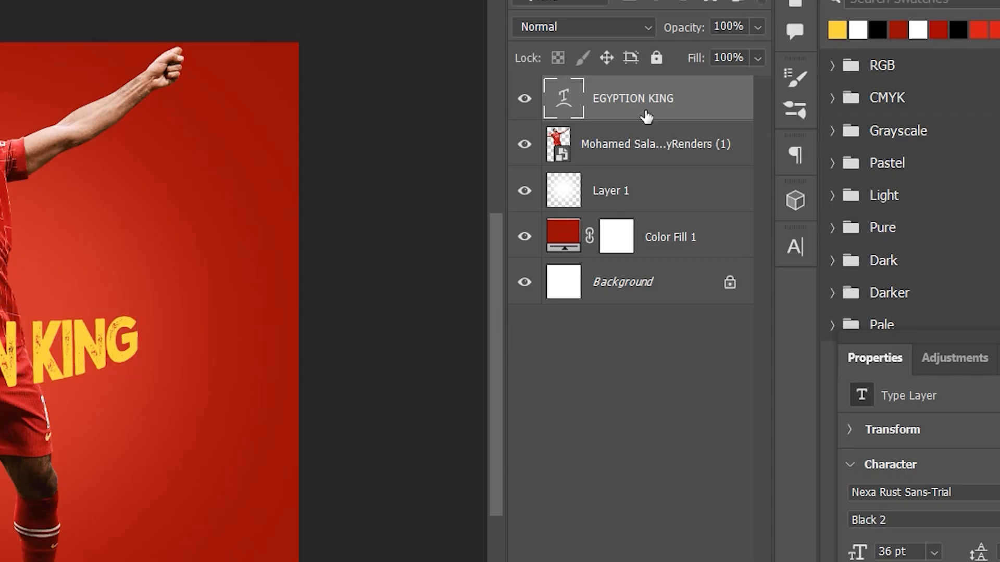
# Place a copy of the warped text beneath the player layer and warp it with Arc Upper, shifted slightly upward.
pyautogui.hotkey('ctrl', 'j')
pyautogui.moveTo(646, 115); pyautogui.dragTo(681, 218)
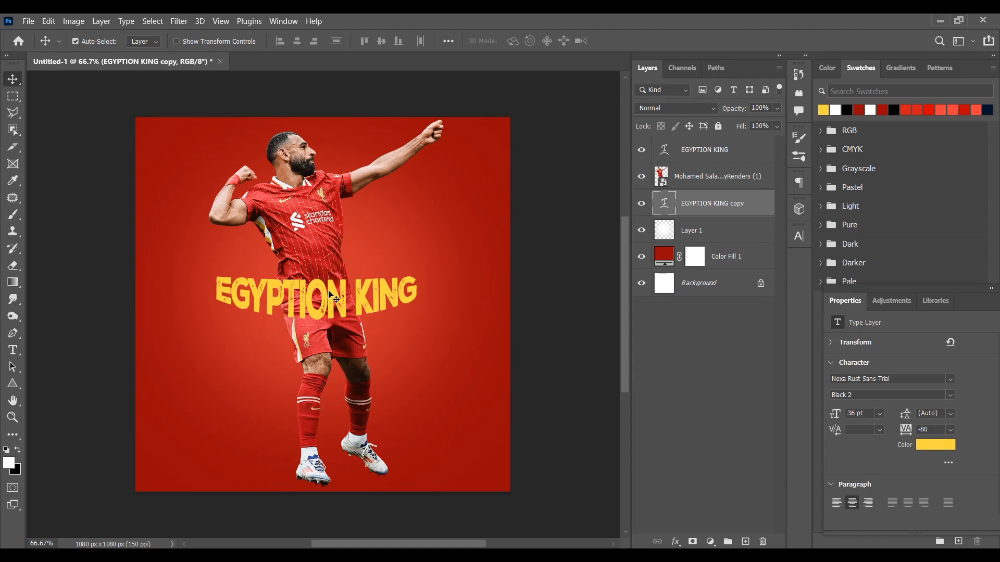
pyautogui.hotkey('ctrl', 't')
pyautogui.rightClick(329, 292)
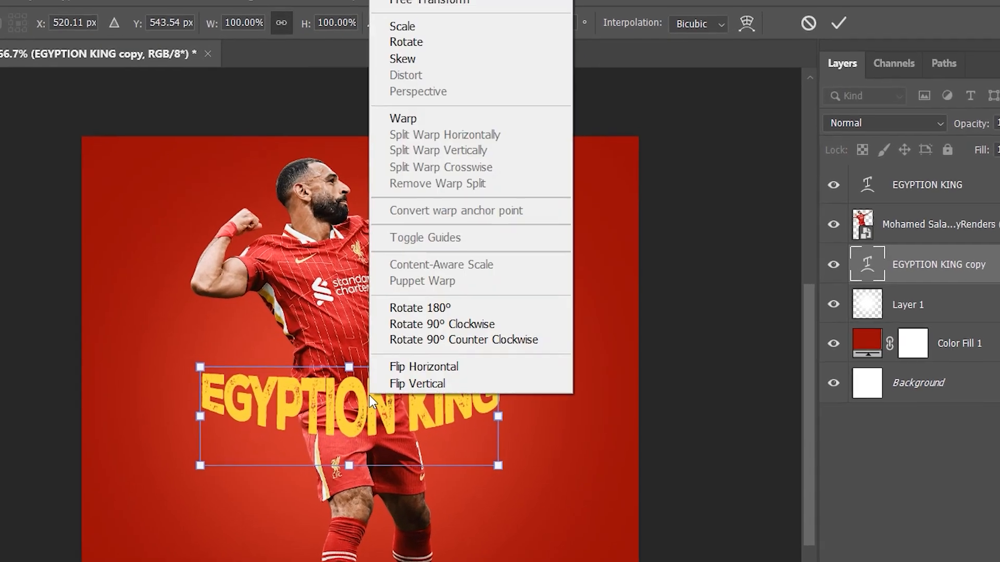
pyautogui.click(403, 118)
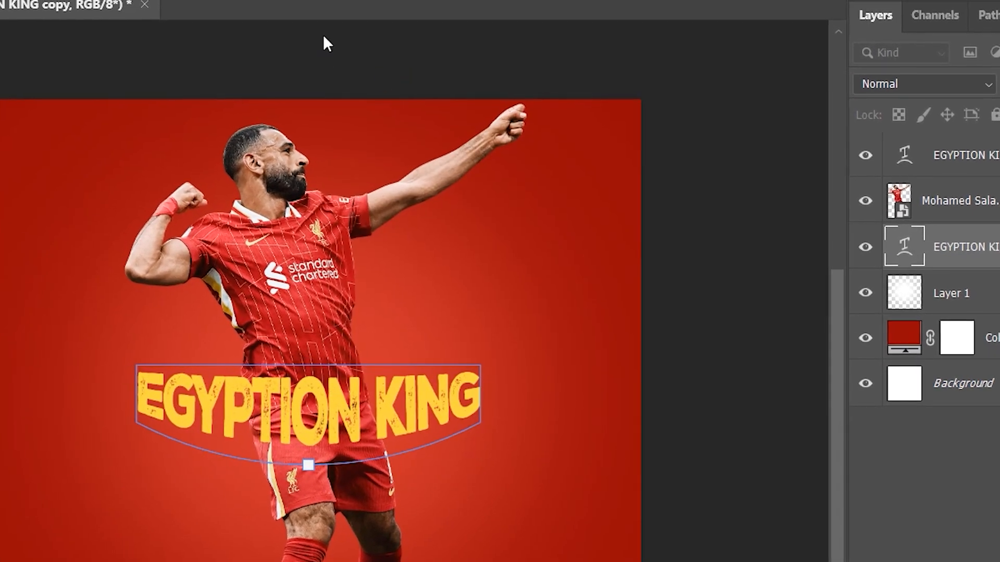
pyautogui.click(330, 3)
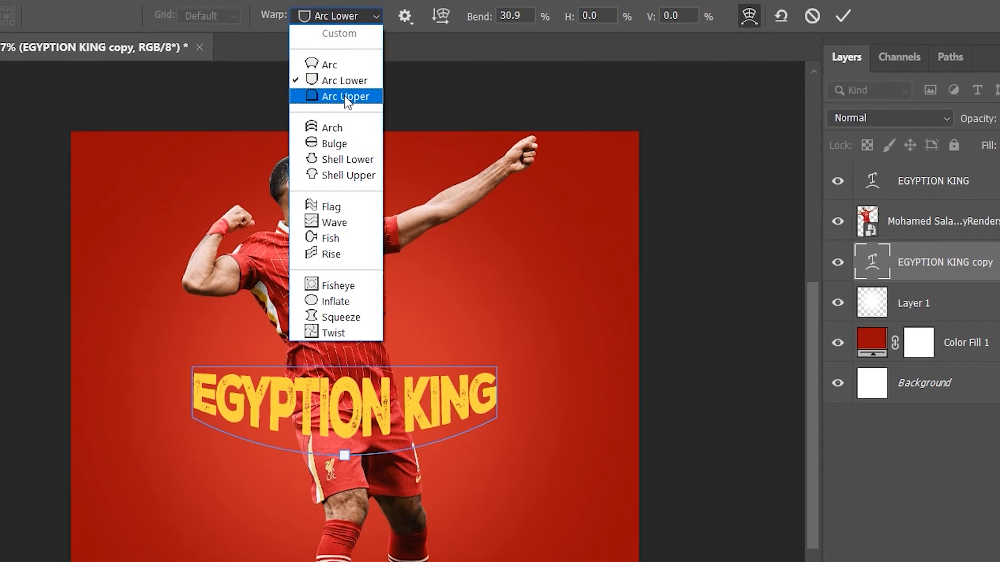
pyautogui.click(346, 97)
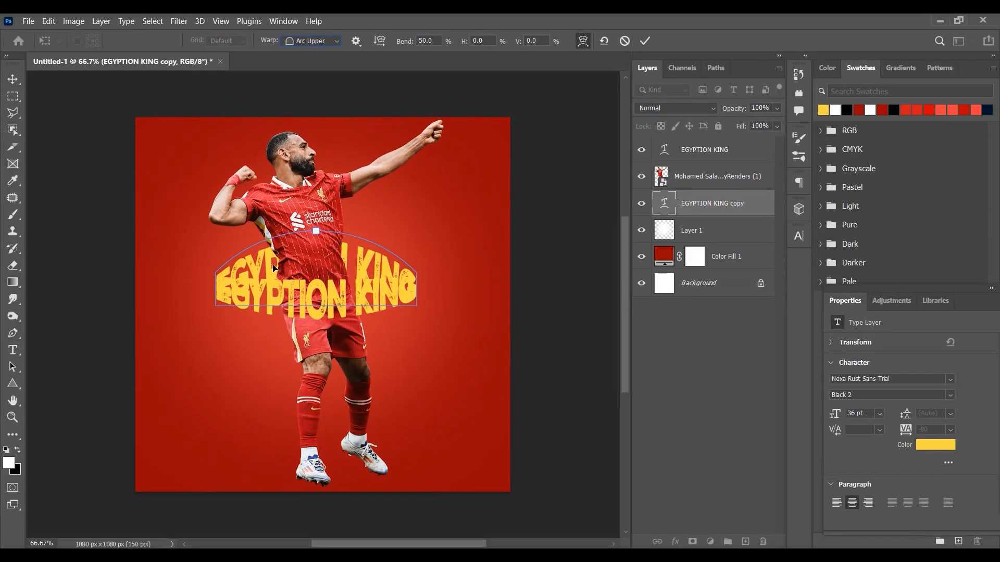
pyautogui.moveTo(275, 268); pyautogui.dragTo(273, 251)
pyautogui.click(13, 80)
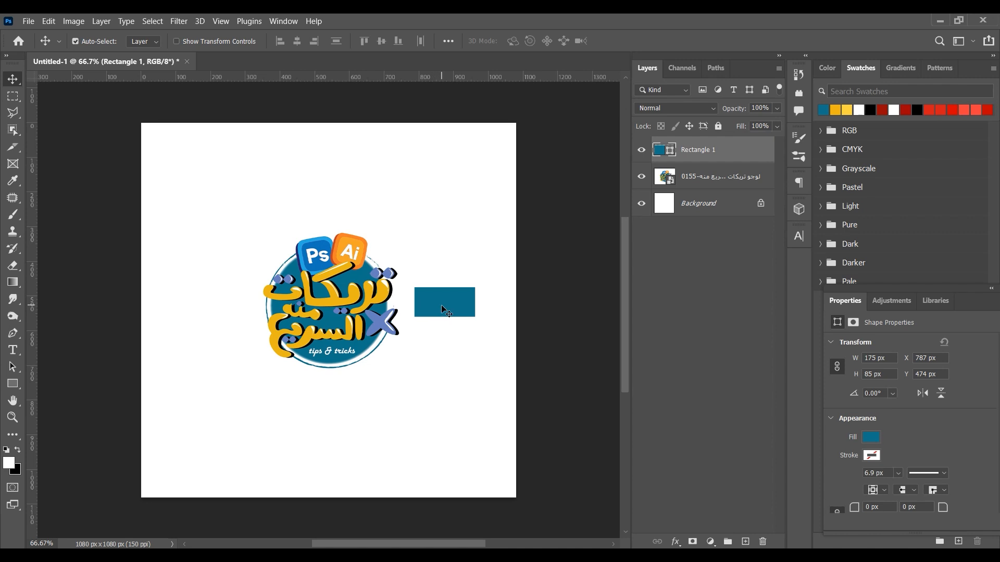
pyautogui.keyDown('alt'); pyautogui.moveTo(442, 301); pyautogui.dragTo(323, 394); pyautogui.keyUp('alt')
pyautogui.hotkey('ctrl', 'z')
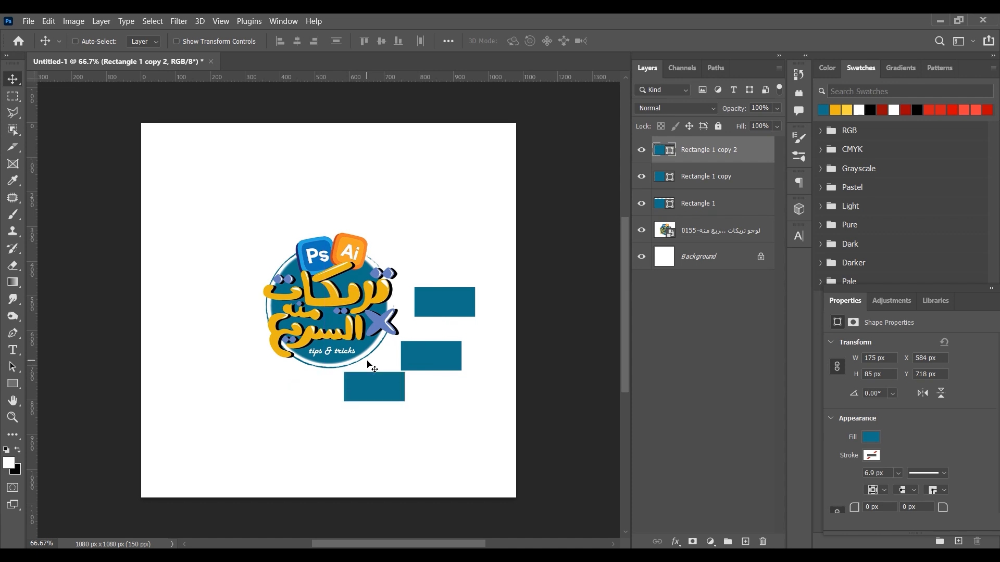
pyautogui.hotkey('ctrl', 'z')
pyautogui.hotkey('ctrl', 'z')
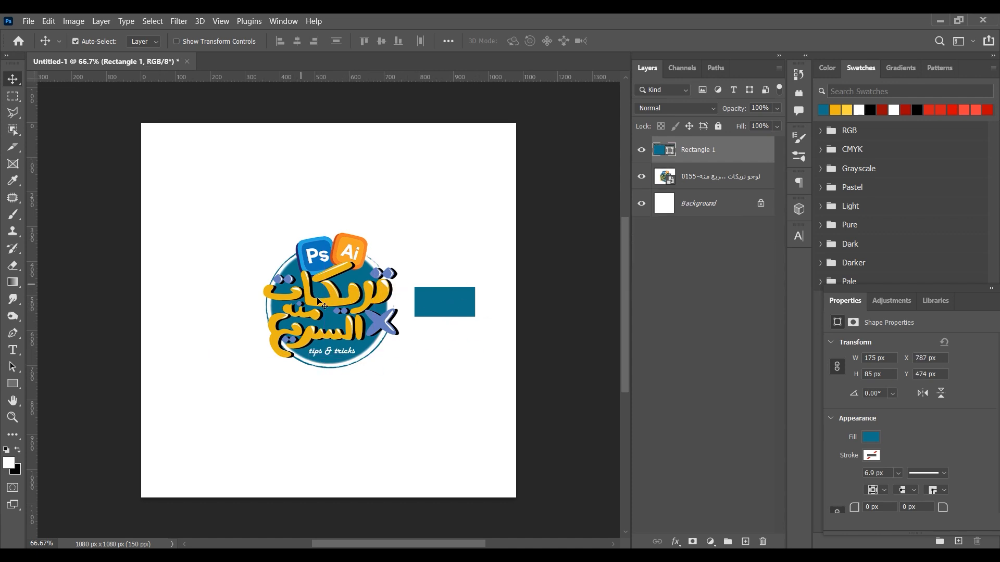
# Place one vertical and one horizontal ruler guide crossing at the logo's centre, using its transform bounds for alignment.
pyautogui.click(348, 307)
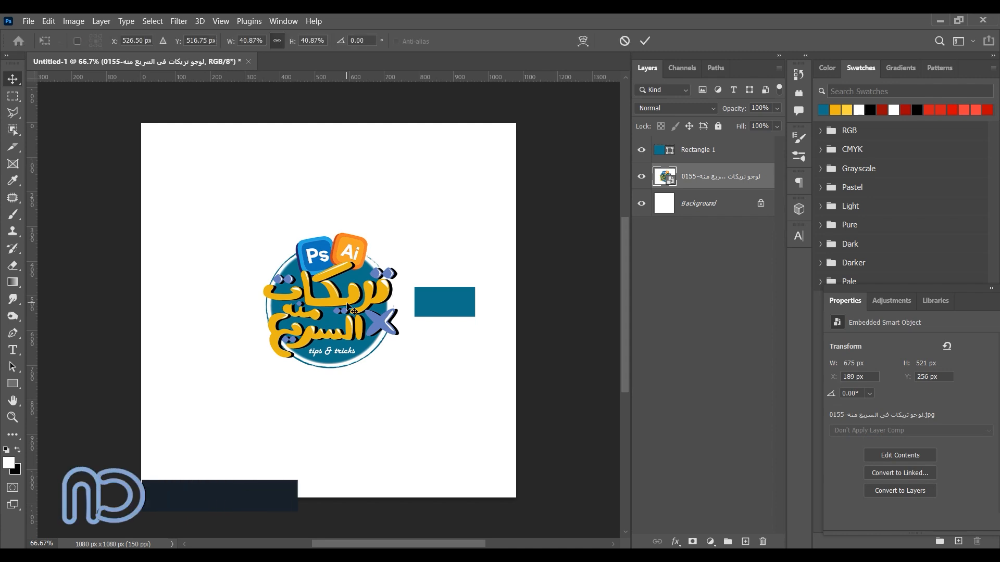
pyautogui.hotkey('ctrl', 't')
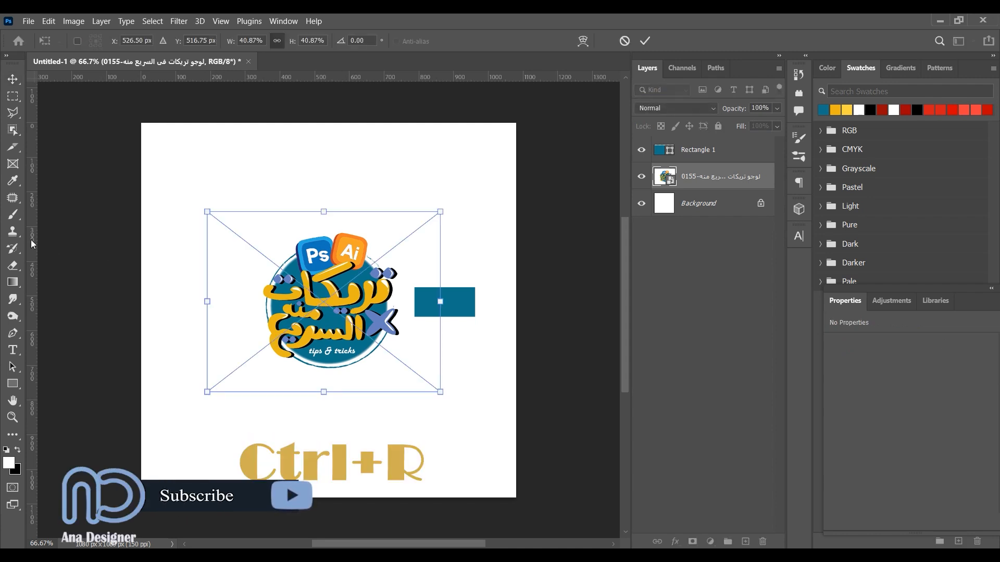
pyautogui.moveTo(30, 239); pyautogui.dragTo(324, 276)
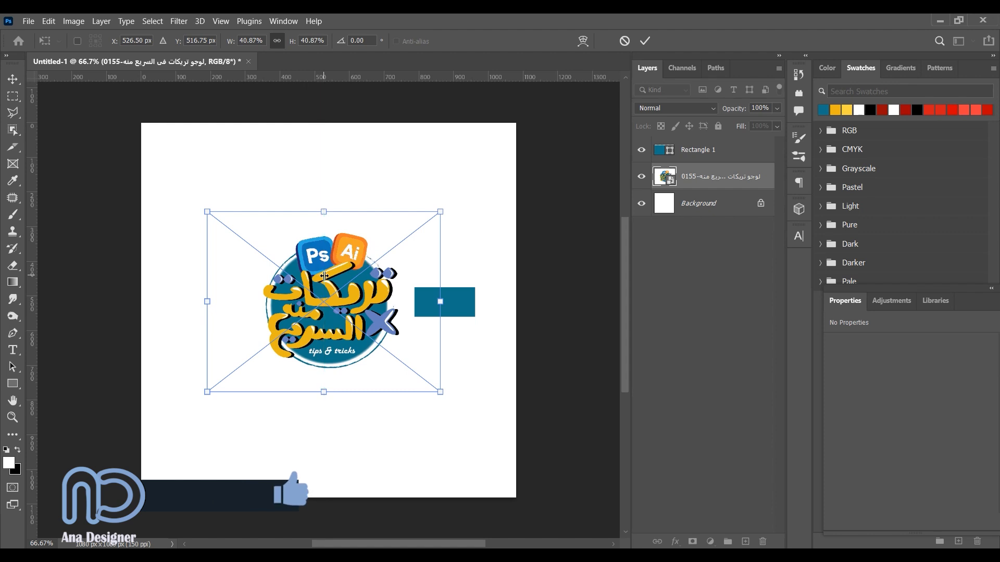
pyautogui.moveTo(330, 76); pyautogui.dragTo(353, 301)
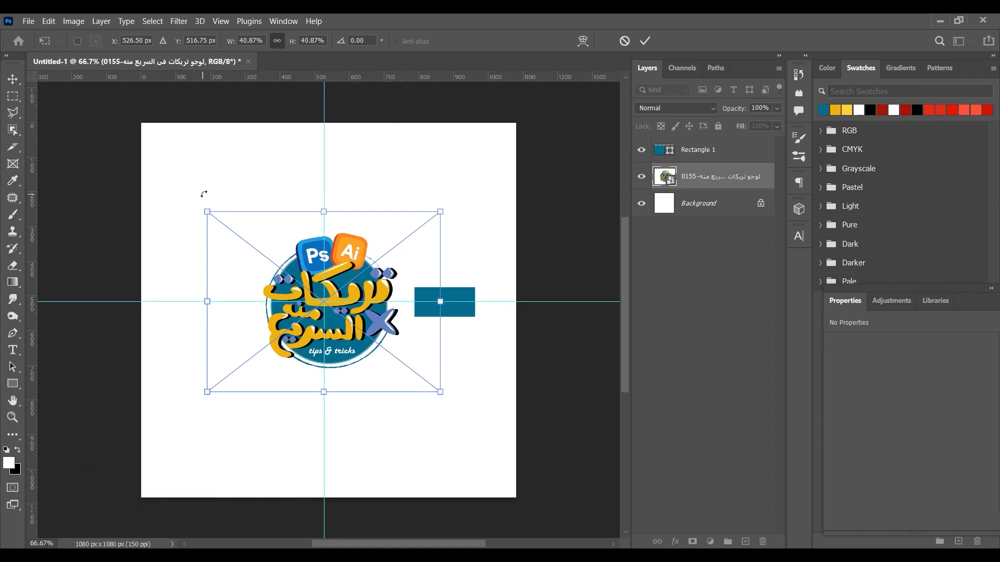
pyautogui.press('Return')
# Duplicate the Rectangle 1 layer and move the copy's transform reference point to the intersection of the guides.
pyautogui.click(693, 154)
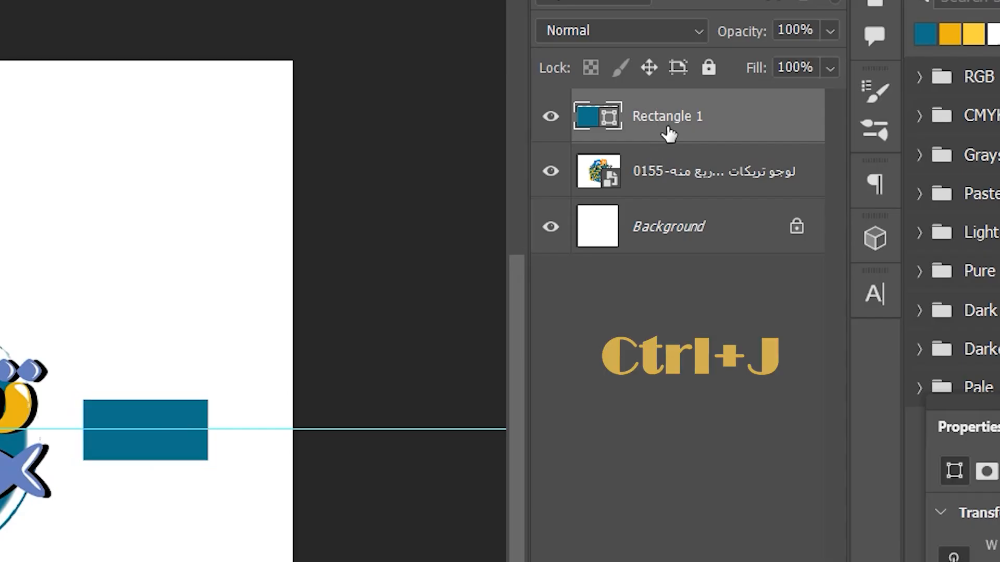
pyautogui.hotkey('ctrl', 'j')
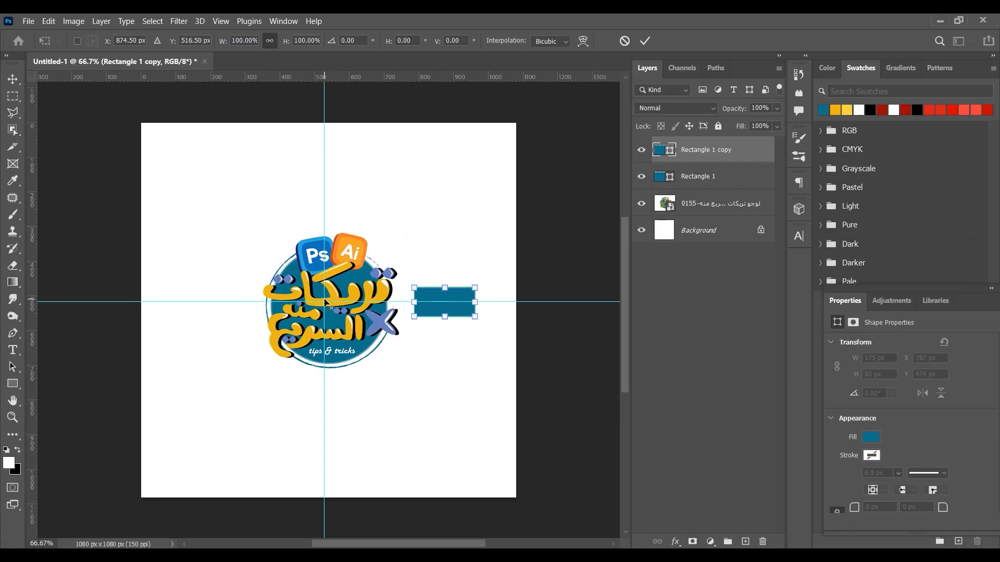
pyautogui.keyDown('alt'); pyautogui.click(482, 319); pyautogui.keyUp('alt')
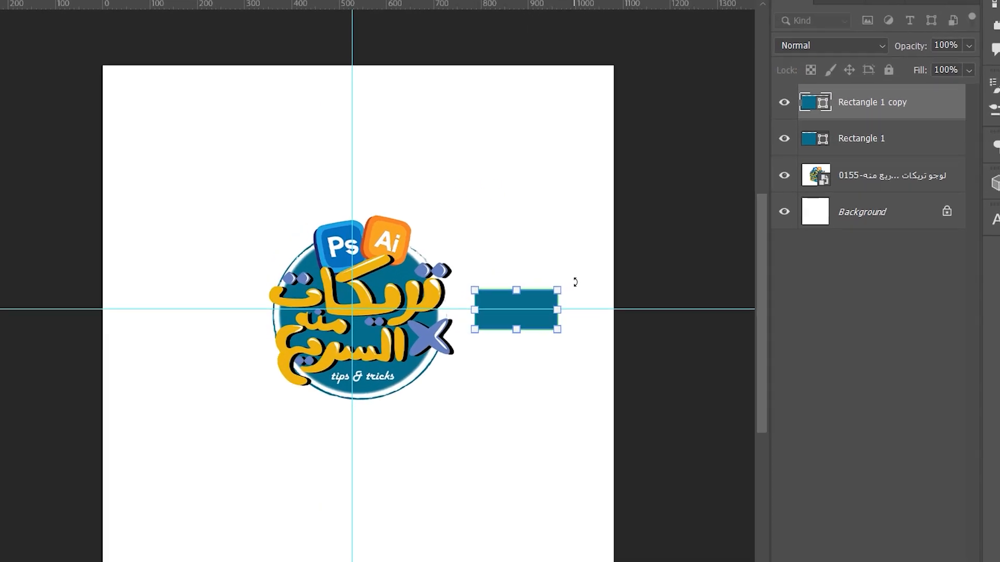
pyautogui.moveTo(489, 282); pyautogui.dragTo(764, 288)
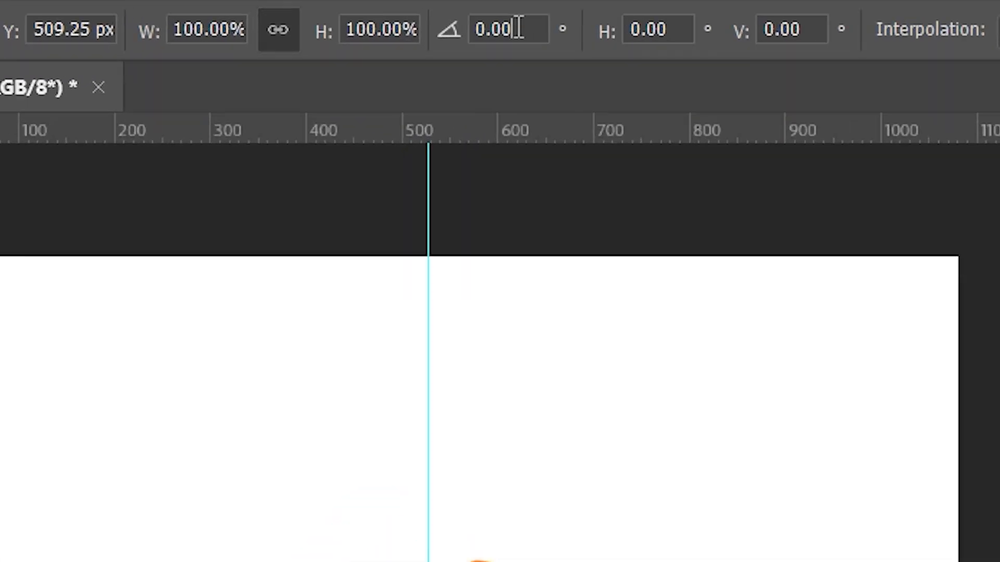
# Rotate the rectangle copy 36° (360/10) around the reference point at the logo's centre.
pyautogui.click(518, 29)
pyautogui.press('BackSpace')
pyautogui.press('BackSpace')
pyautogui.press('BackSpace')
pyautogui.press('BackSpace')
pyautogui.write('360')
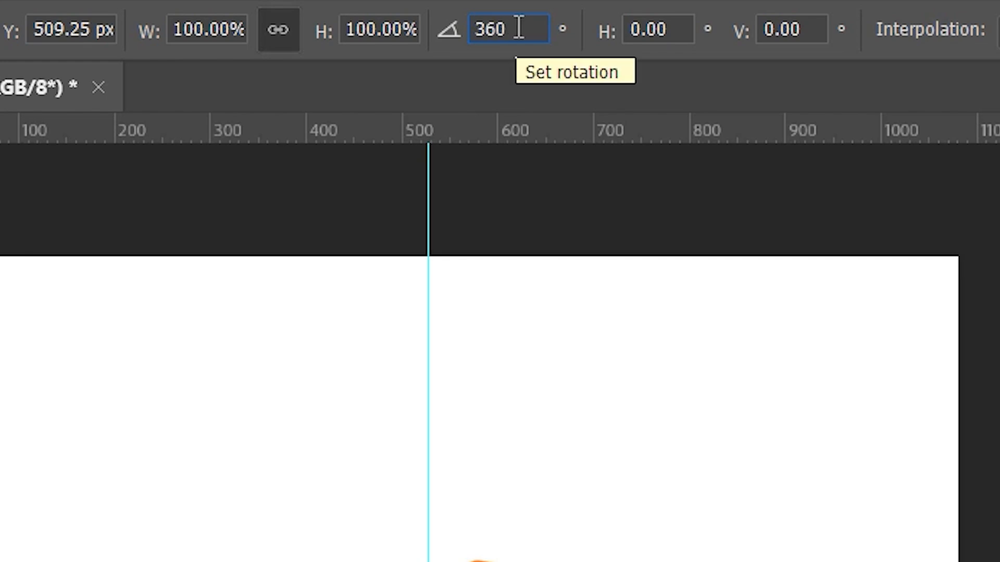
pyautogui.write('/120')
pyautogui.press('Return')
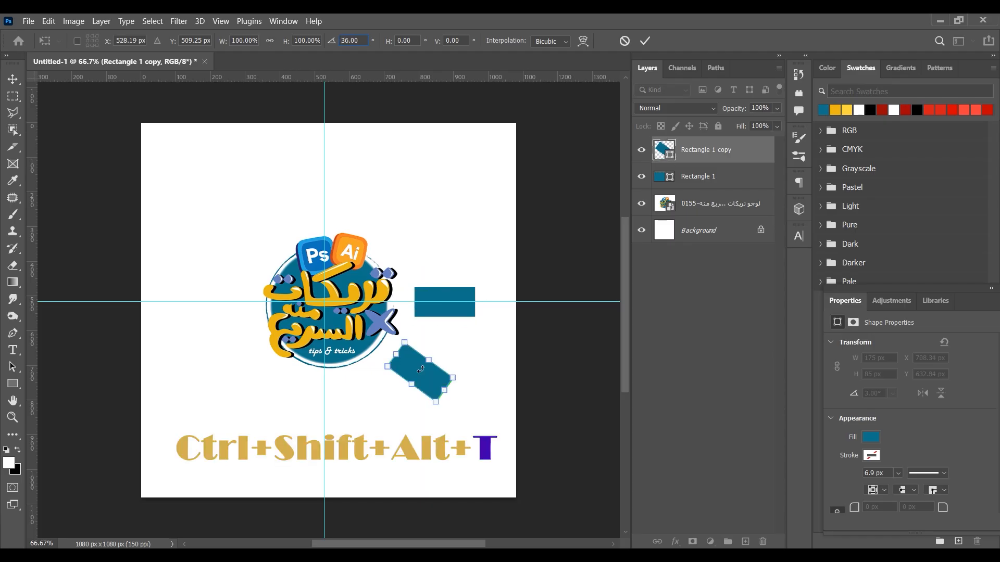
pyautogui.press('Return')
# Repeat the rotation on successive duplicates until ten rectangles form a full ring around the logo.
pyautogui.hotkey('ctrl', 'shift', 'alt', 't')
pyautogui.hotkey('ctrl', 'shift', 'alt', 't')
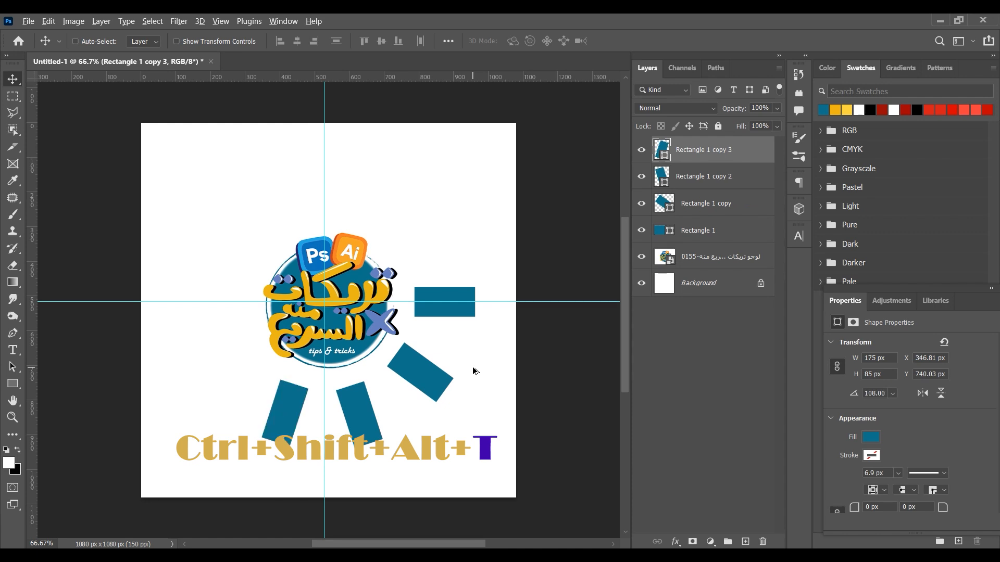
pyautogui.hotkey('ctrl', 'shift', 'alt', 't')
pyautogui.hotkey('ctrl', 'shift', 'alt', 't')
pyautogui.hotkey('ctrl', 'shift', 'alt', 't')
pyautogui.hotkey('ctrl', 'shift', 'alt', 't')
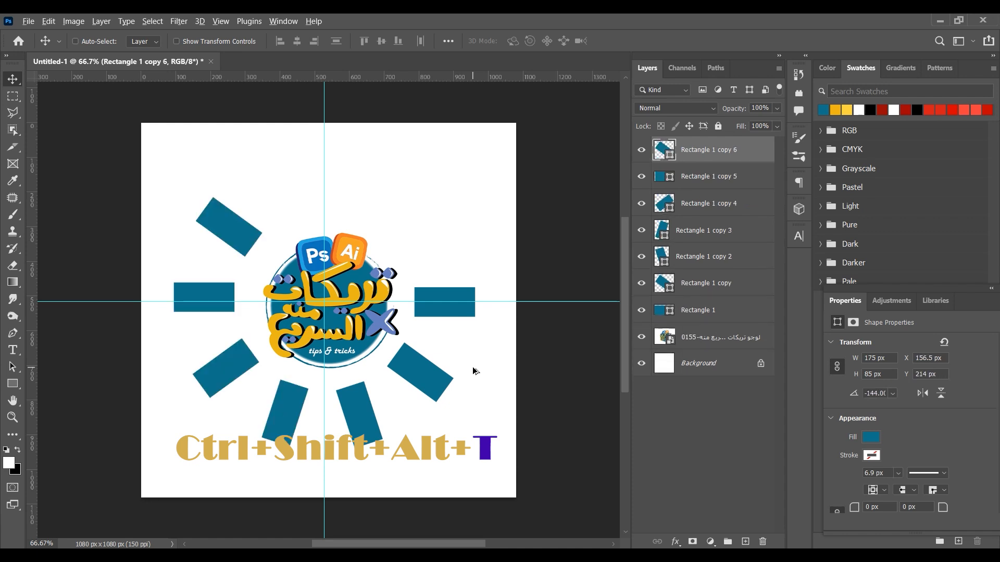
pyautogui.hotkey('ctrl', 'shift', 'alt', 't')
pyautogui.hotkey('ctrl', 'shift', 'alt', 't')
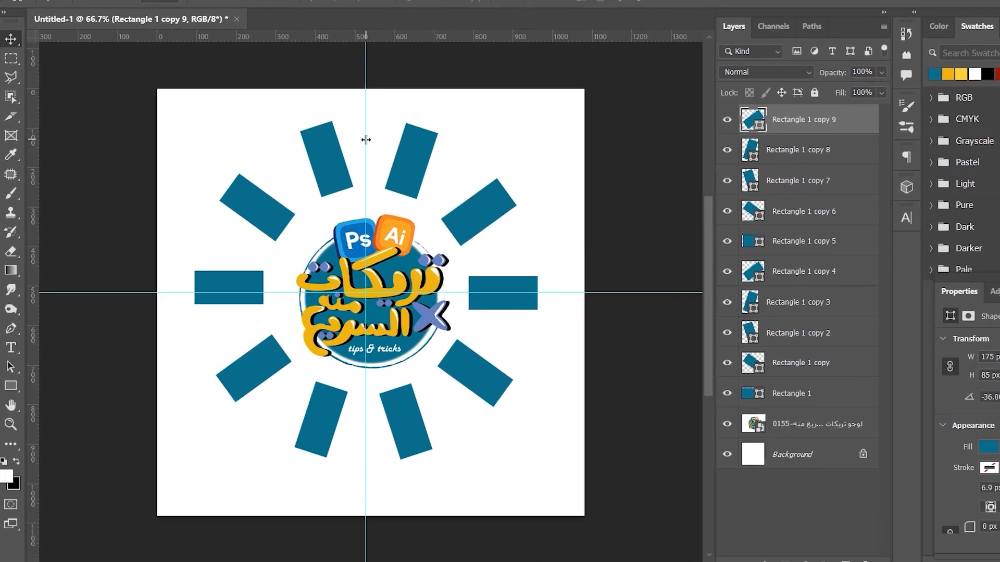
# Clear the guides off the canvas, starting with the vertical one through the logo.
pyautogui.moveTo(366, 119); pyautogui.dragTo(85, 119)
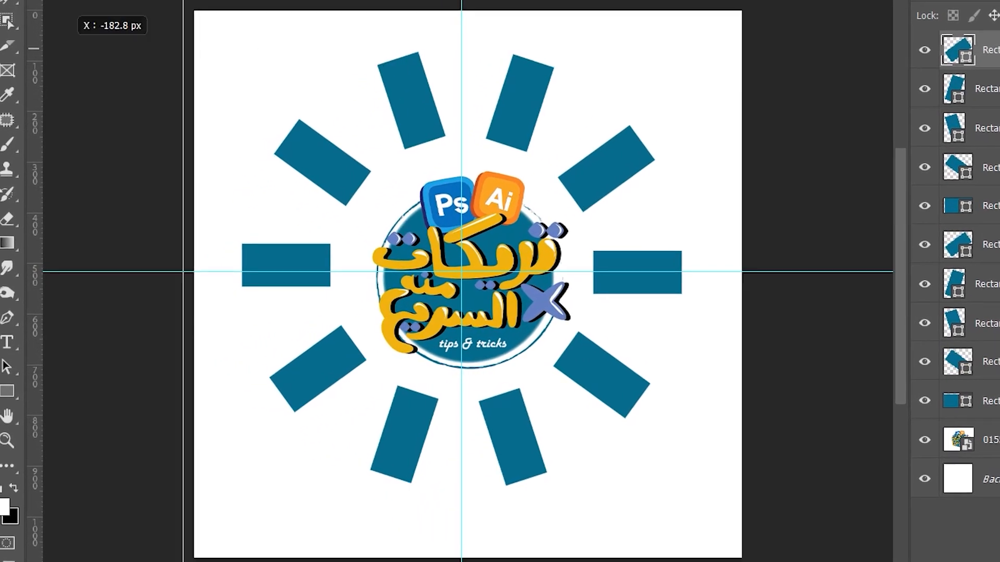
pyautogui.moveTo(99, 31); pyautogui.dragTo(83, 31)
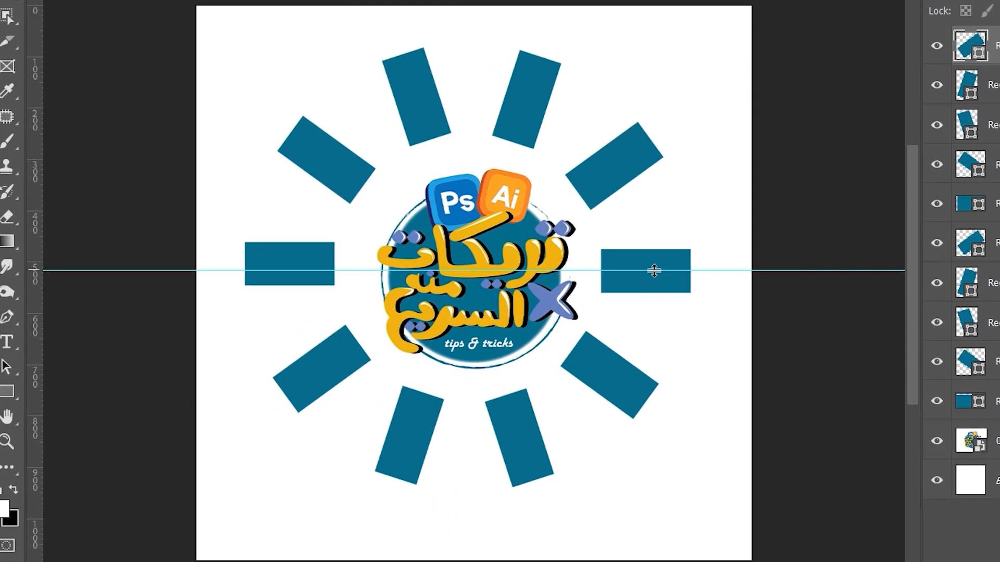